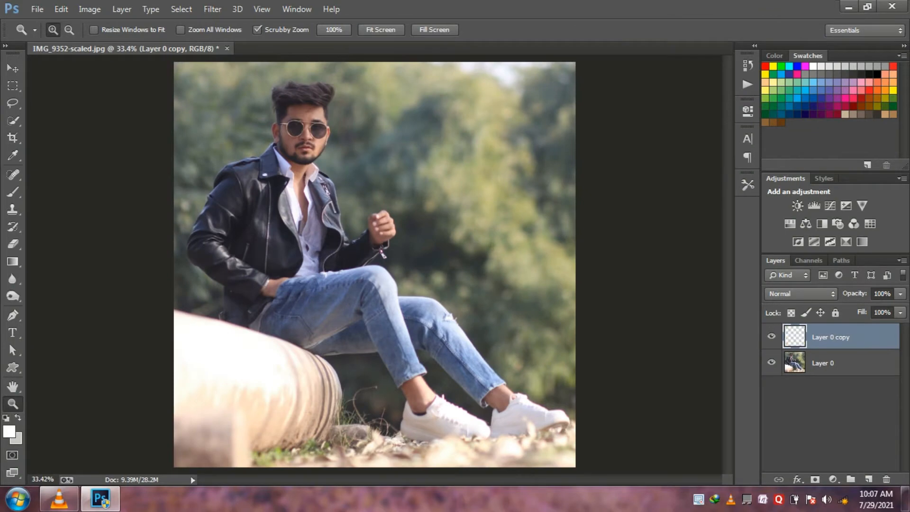
- Rename the duplicated photo layer as correction
mouse_move(849, 342)
mouse_down()
mouse_move(868, 474)
mouse_move(851, 343)
mouse_up()
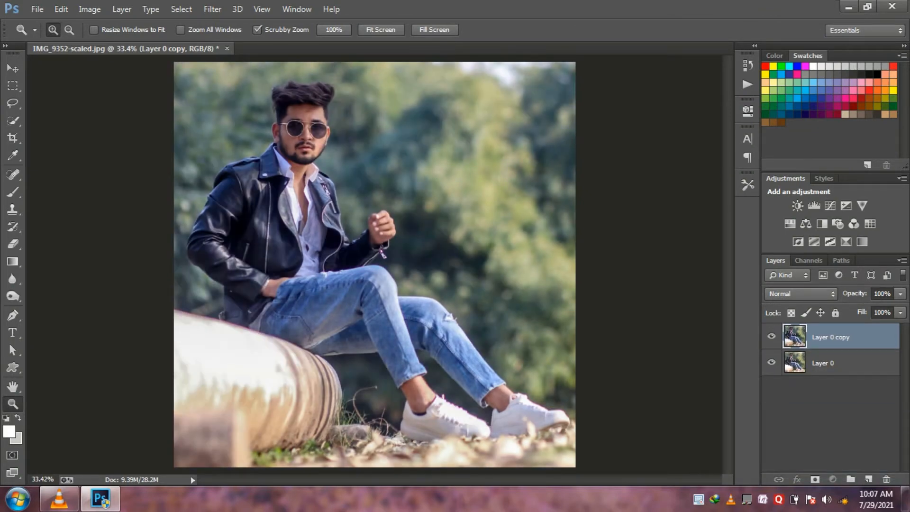
double_click(832, 338)
key(BackSpace)
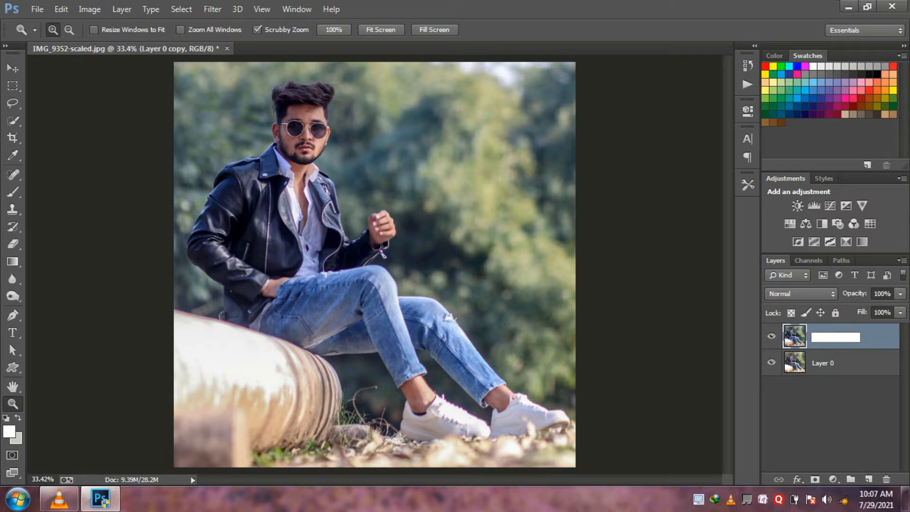
text(correction)
key(Return)
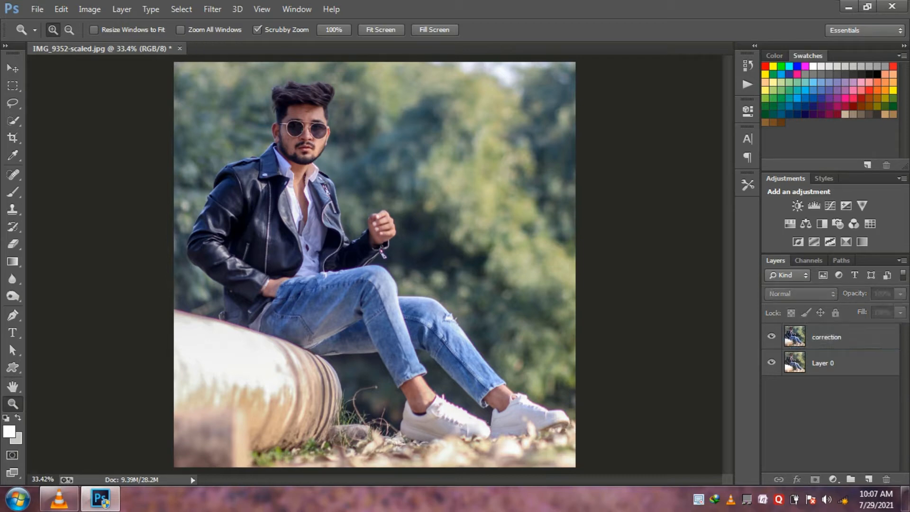
- Duplicate the correction layer and rename the copy as smooth
drag(863, 344, 869, 479)
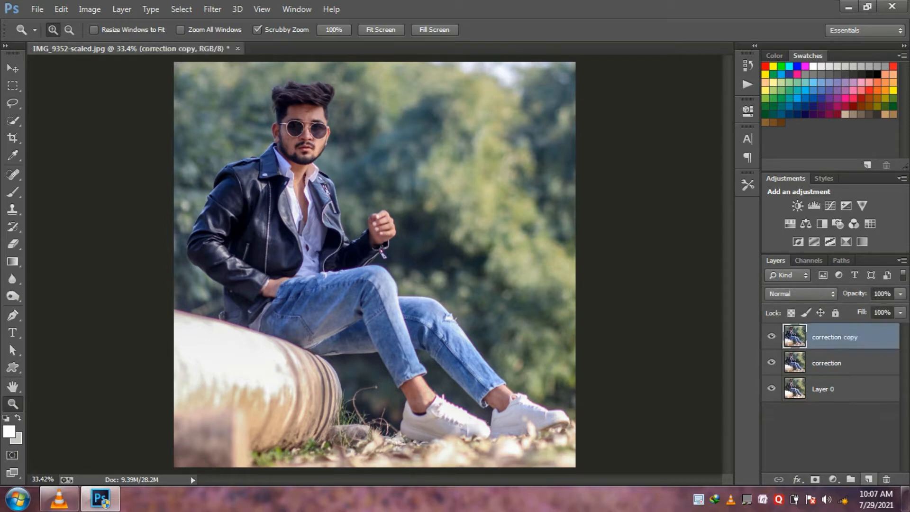
double_click(835, 337)
key(BackSpace)
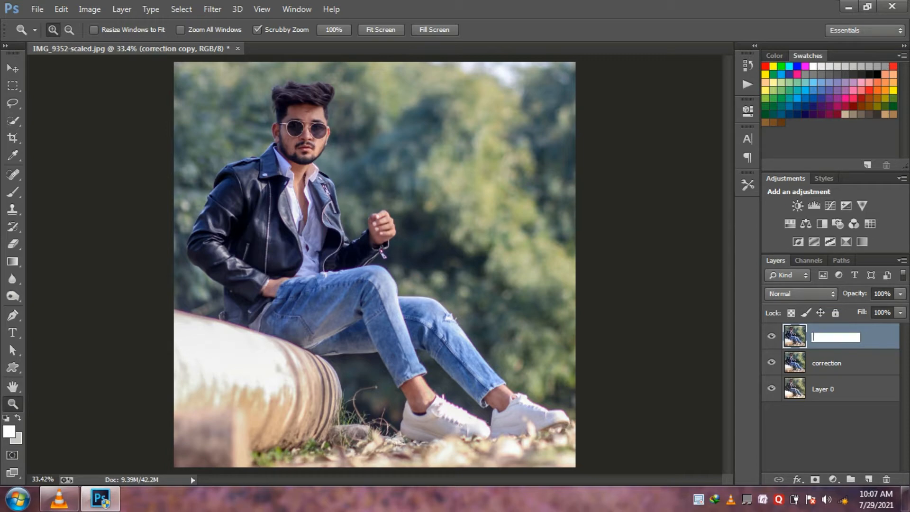
text(smooth)
key(Return)
- Try to heal the dark mark in the middle of the man's forehead with the Spot Healing Brush
click(472, 293)
click(326, 235)
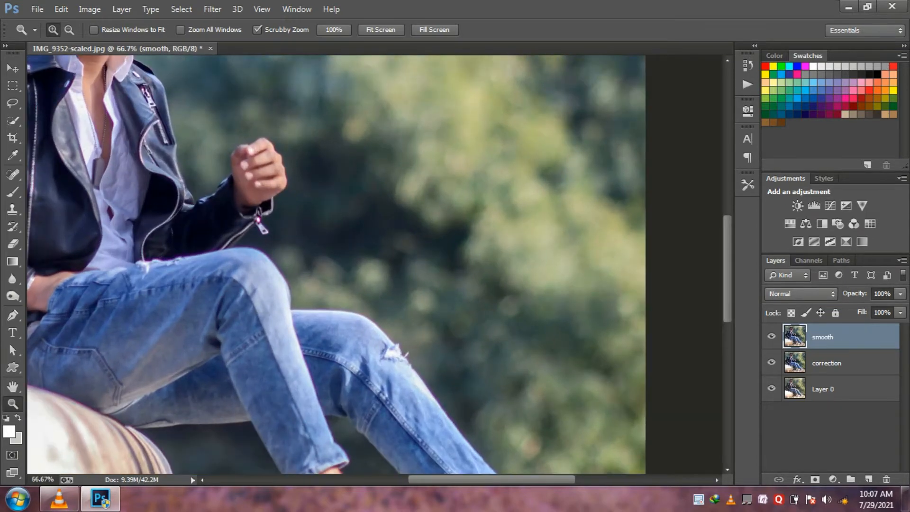
drag(492, 480, 400, 480)
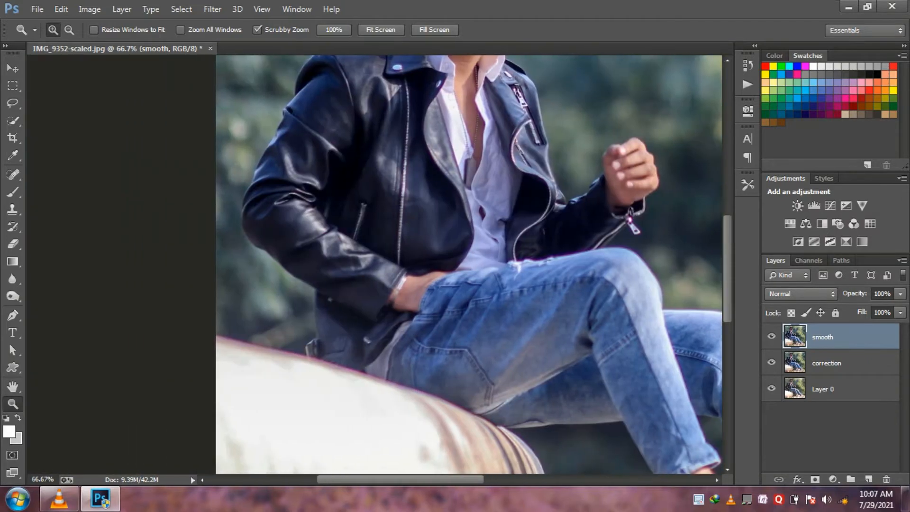
drag(728, 269, 728, 217)
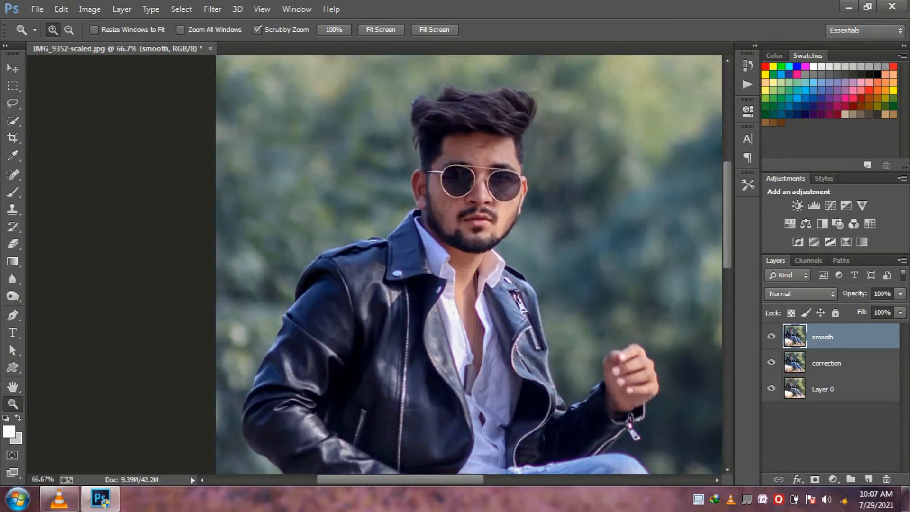
click(519, 174)
click(518, 171)
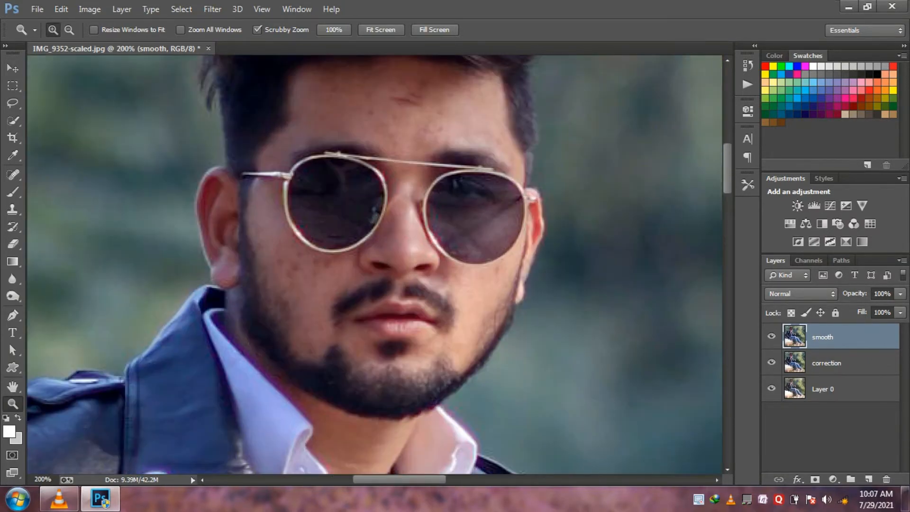
scroll(374, 265, up, 4)
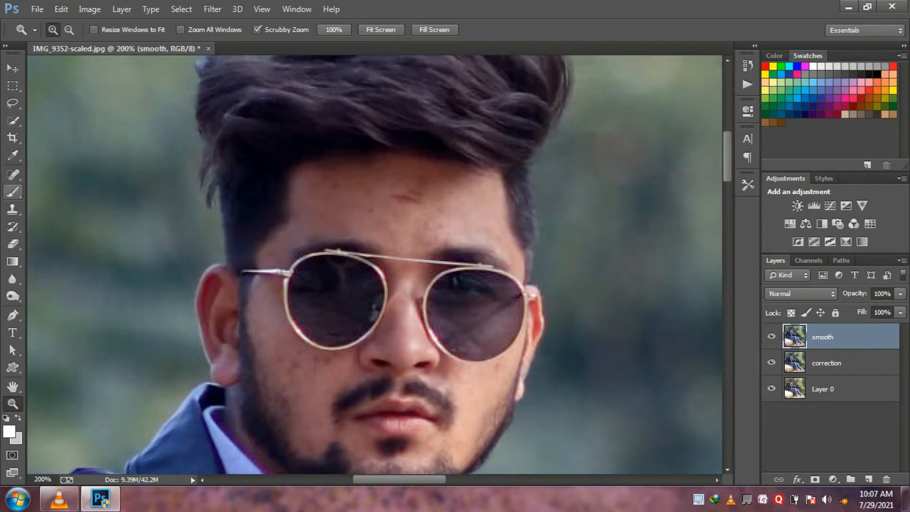
key(j)
right_click(12, 175)
click(85, 173)
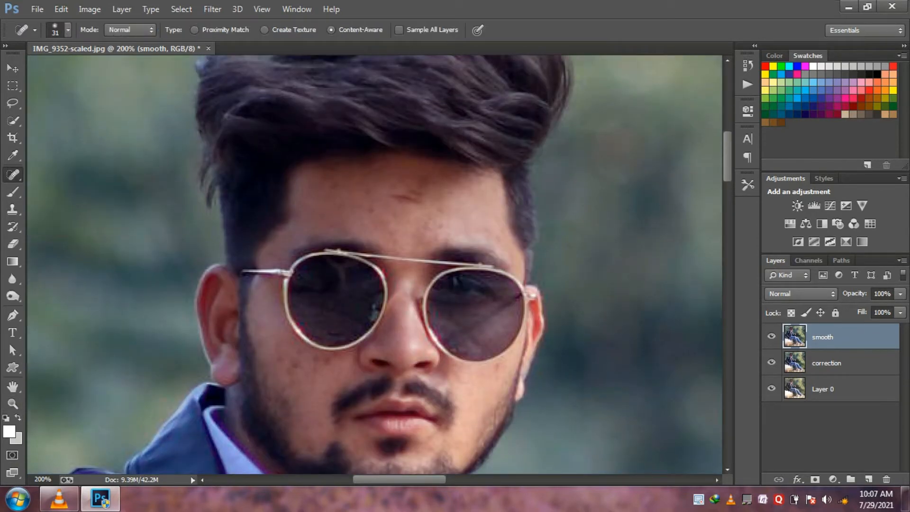
drag(383, 200, 421, 202)
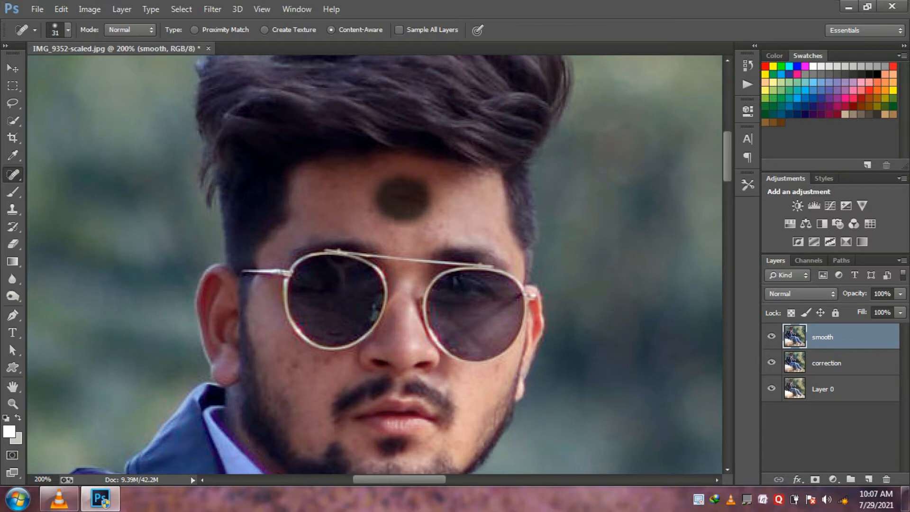
- Set the Spot Healing Brush size to 13 px and remove the blemishes on the forehead and cheek
right_click(447, 194)
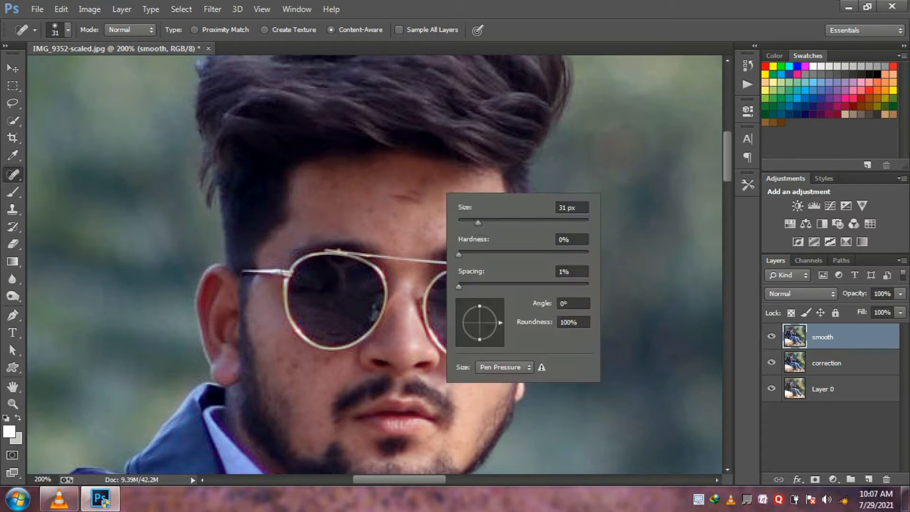
text(13)
key(Return)
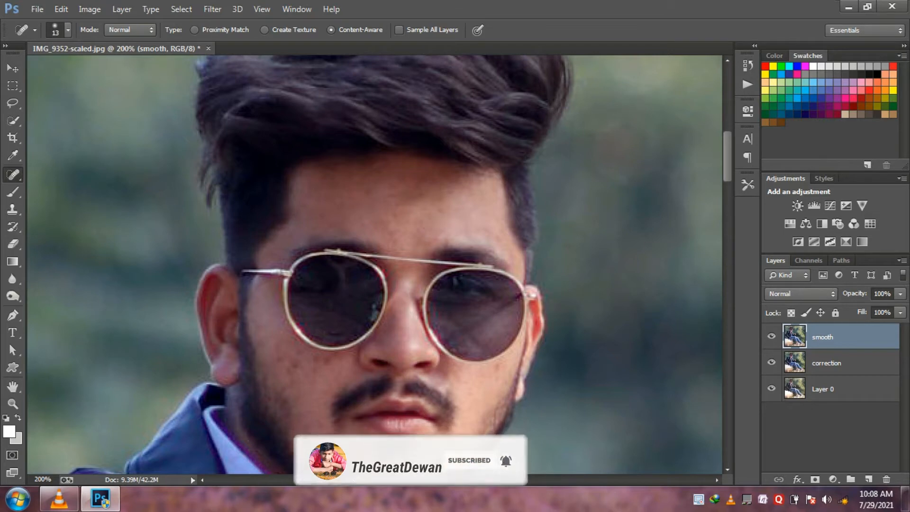
click(363, 233)
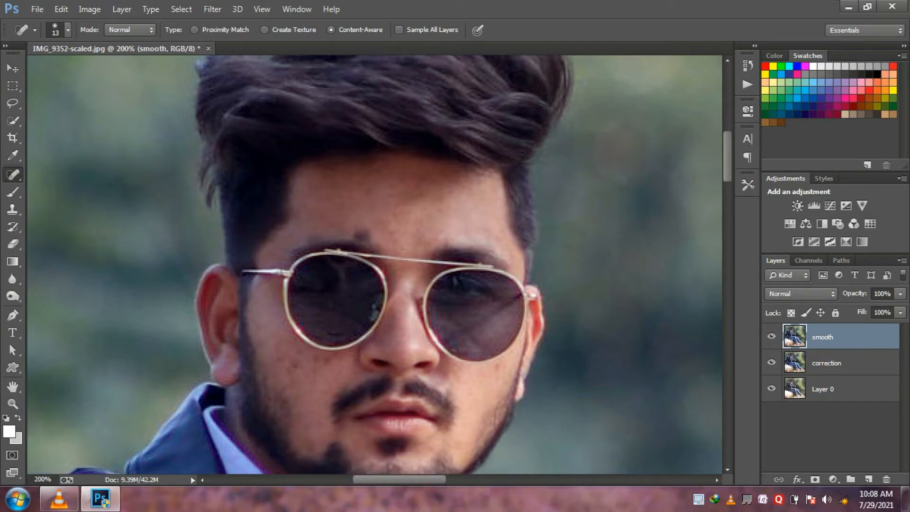
click(360, 230)
click(318, 370)
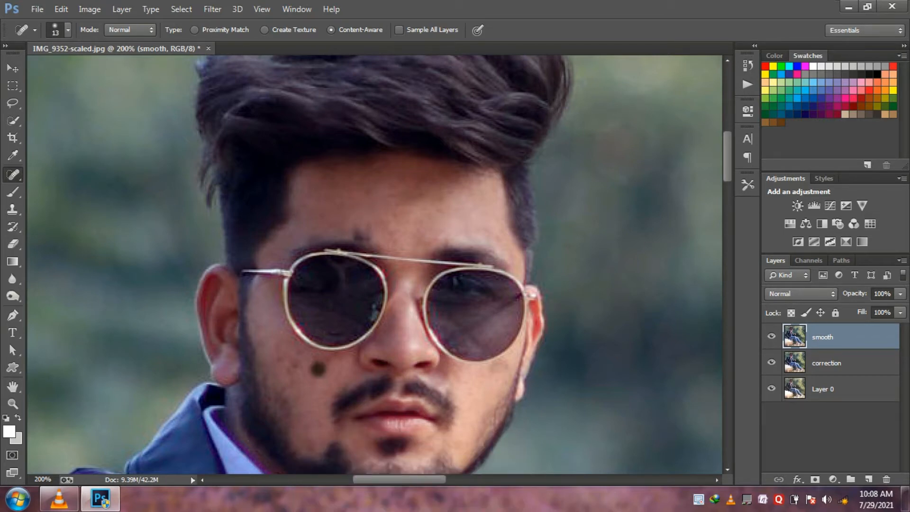
click(299, 366)
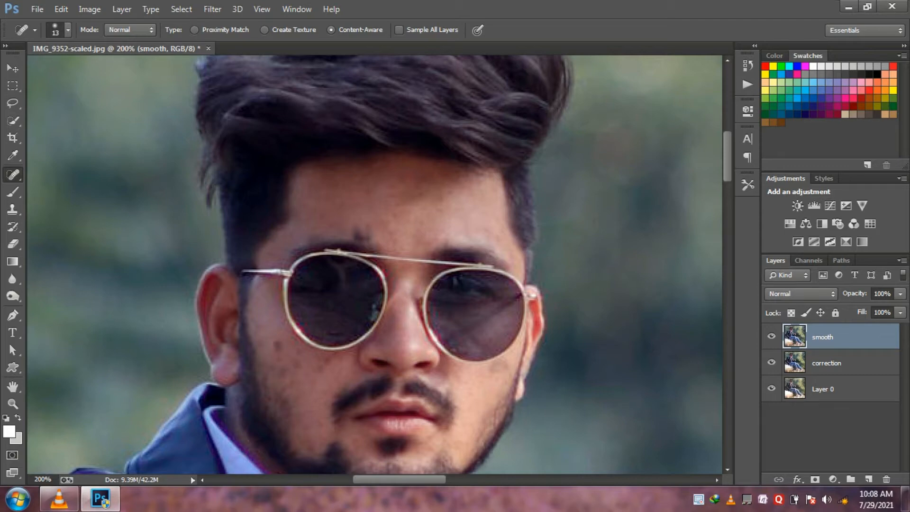
click(277, 343)
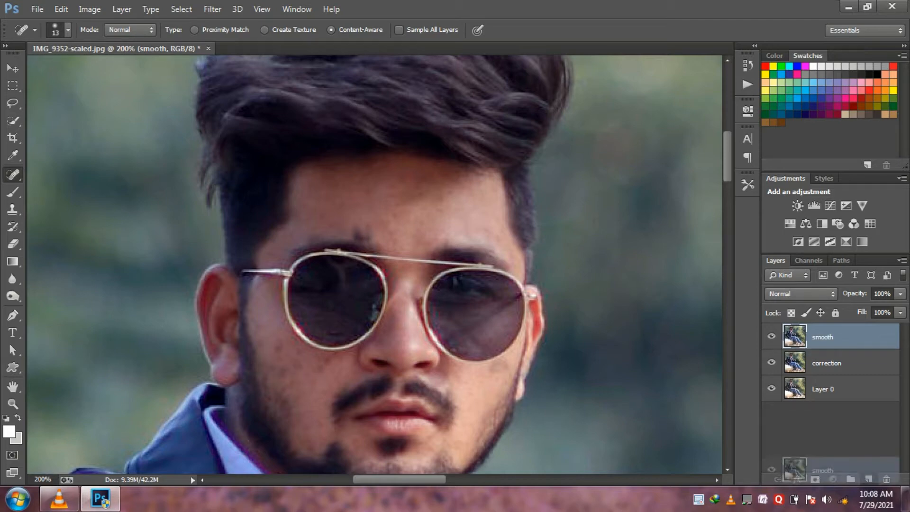
- Duplicate the smooth layer and rename the copy as texture
key(ctrl+j)
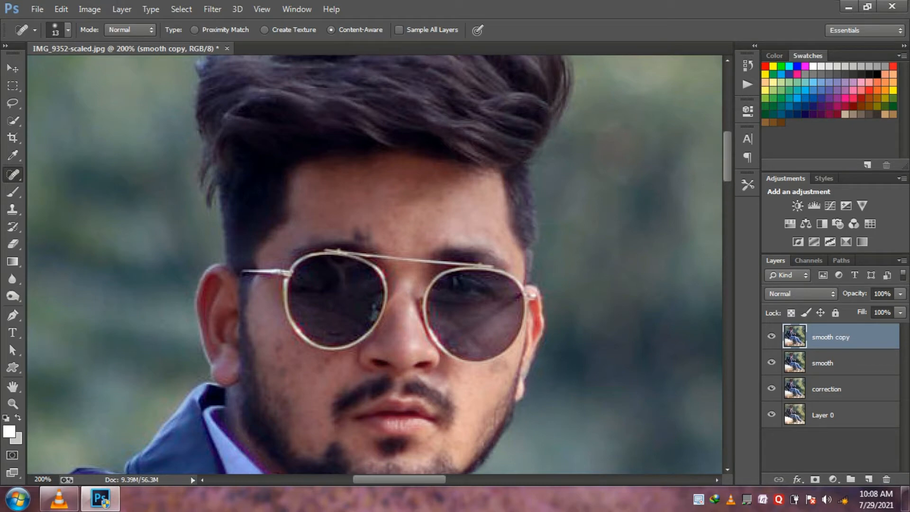
double_click(830, 337)
key(BackSpace)
text(texture)
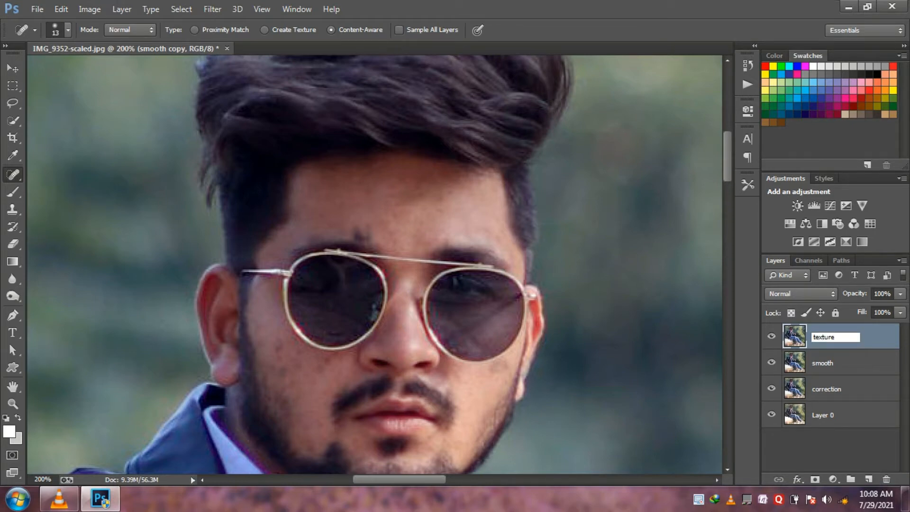
key(Return)
- Apply a High Pass filter with a radius of 4.5 pixels to the texture layer
click(213, 9)
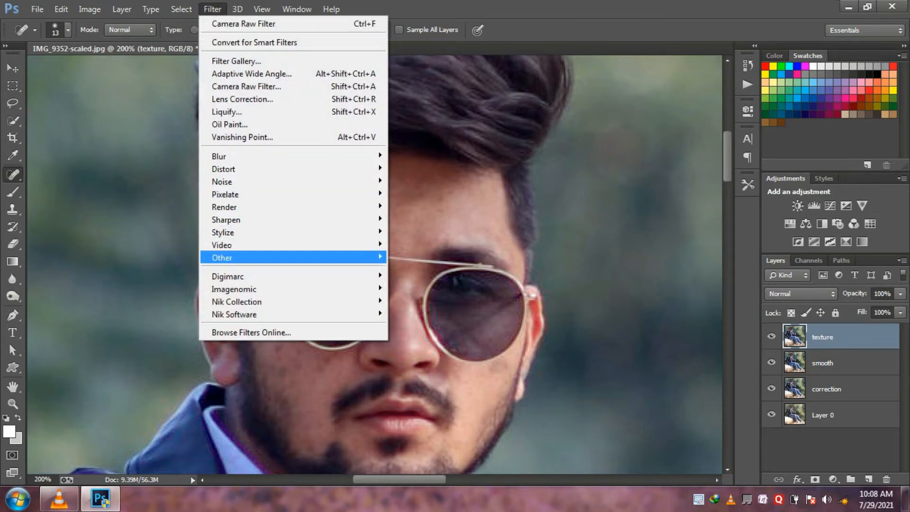
mouse_move(332, 258)
click(414, 269)
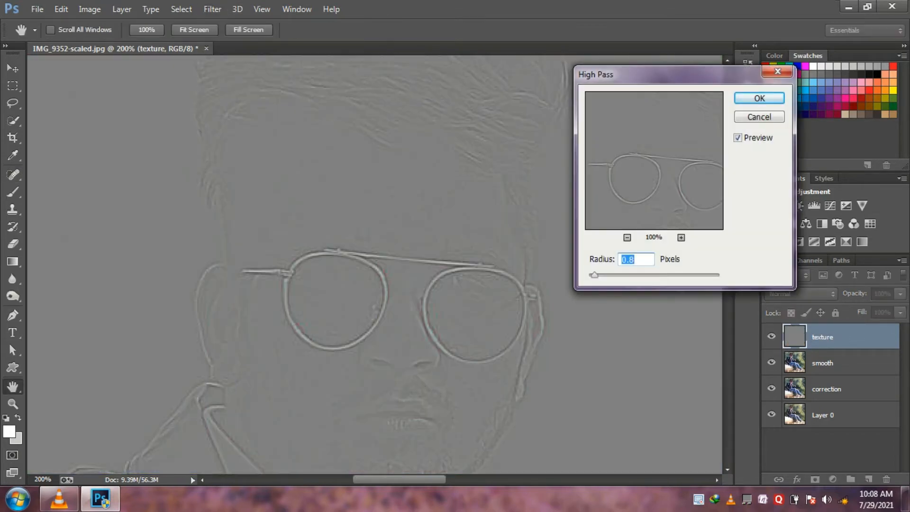
key(shift+Up)
key(shift+Up)
key(shift+Up)
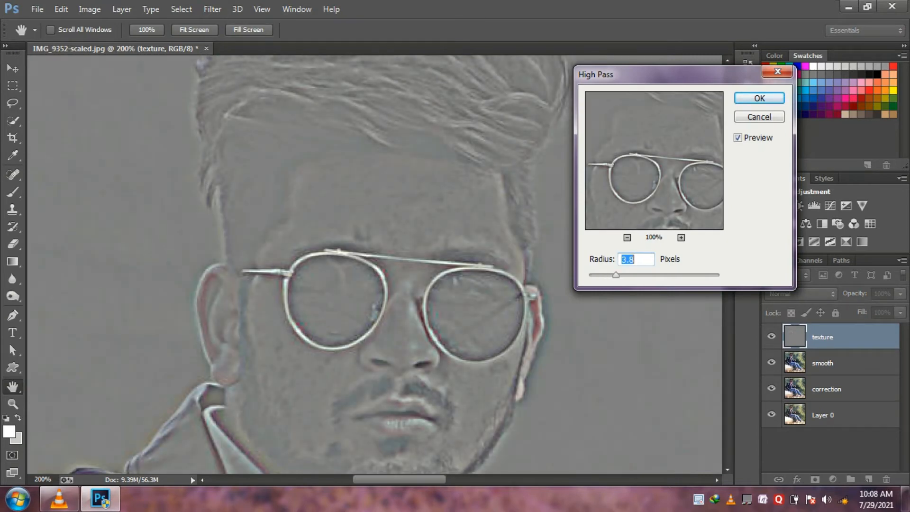
key(Up)
key(Up)
key(Up)
key(Up)
key(Up)
key(Up)
key(Up)
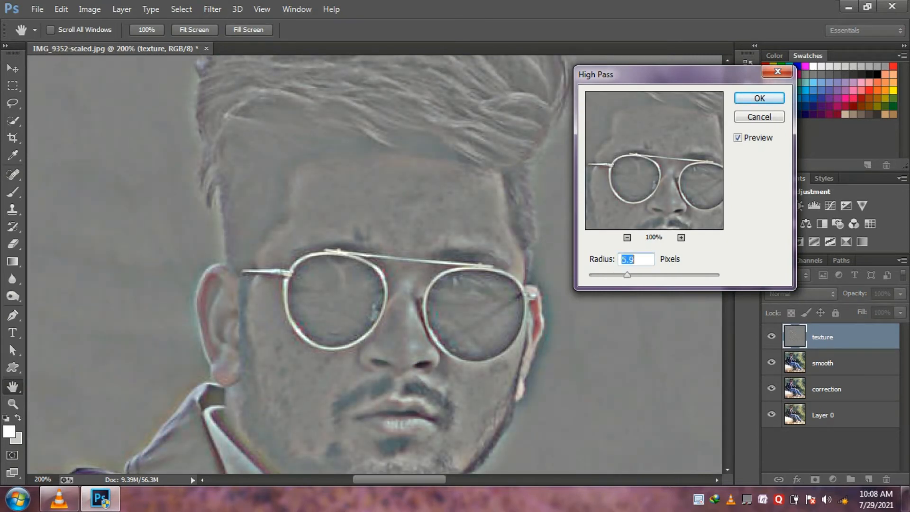
key(Return)
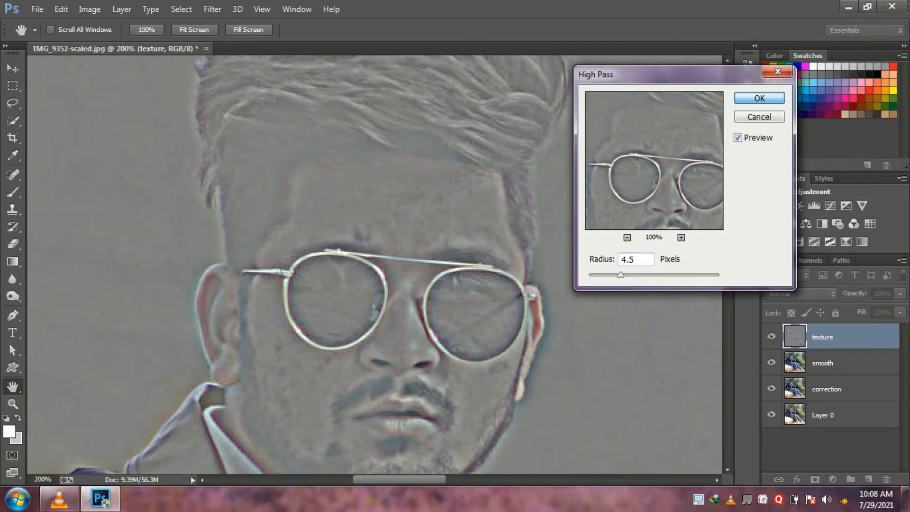
key(j)
- Set the texture layer's blend mode to Linear Light and hide the layer
click(801, 294)
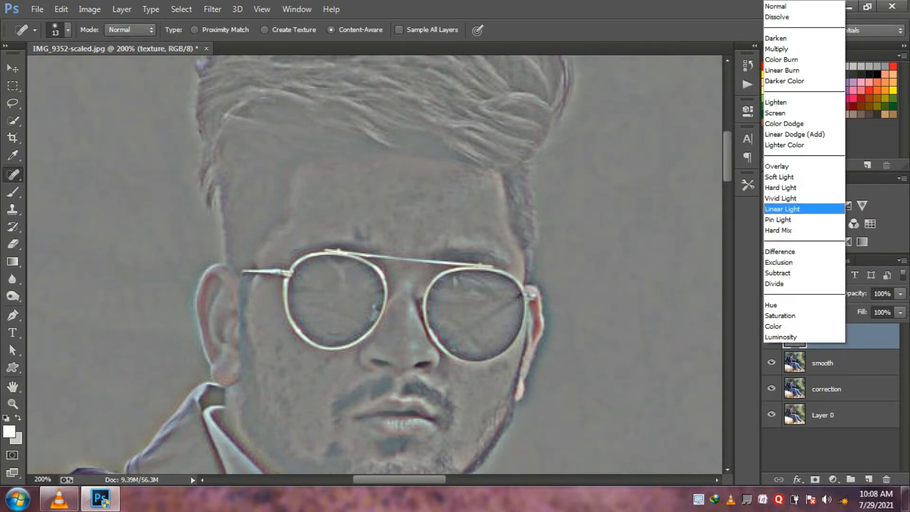
click(797, 207)
click(772, 337)
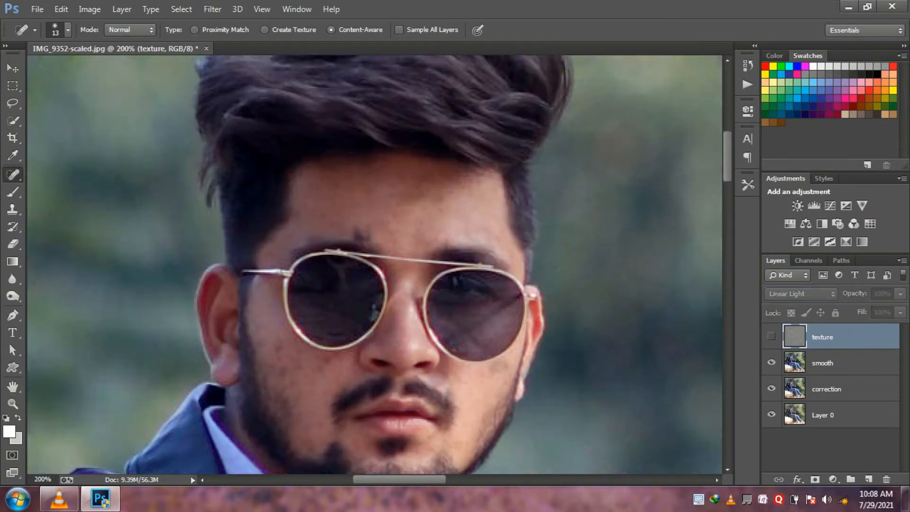
- Smooth the forehead skin on the smooth layer with the Mixer Brush
mouse_move(12, 192)
mouse_down()
mouse_move(47, 189)
mouse_move(72, 230)
mouse_up()
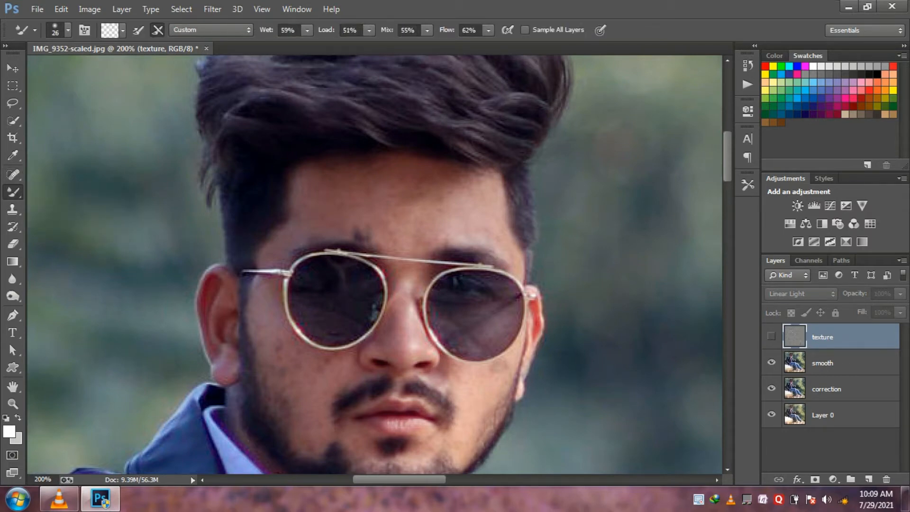
click(407, 204)
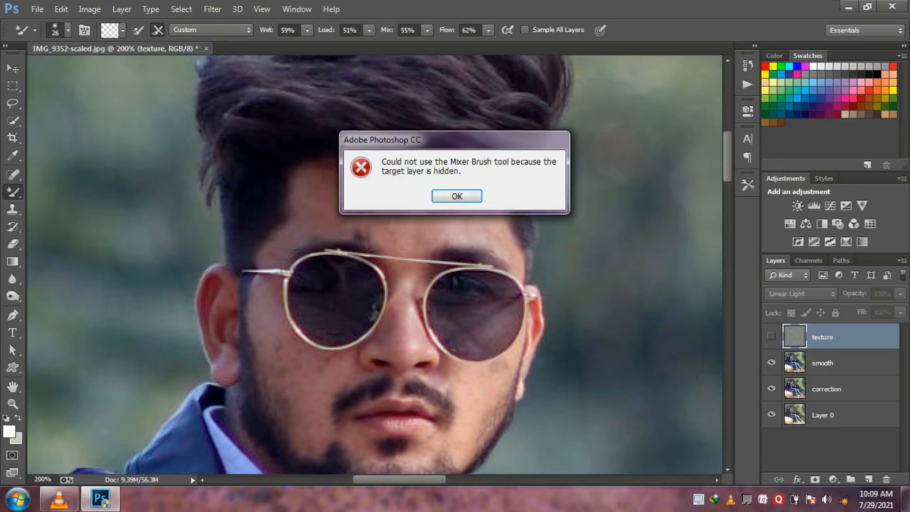
click(457, 197)
click(831, 363)
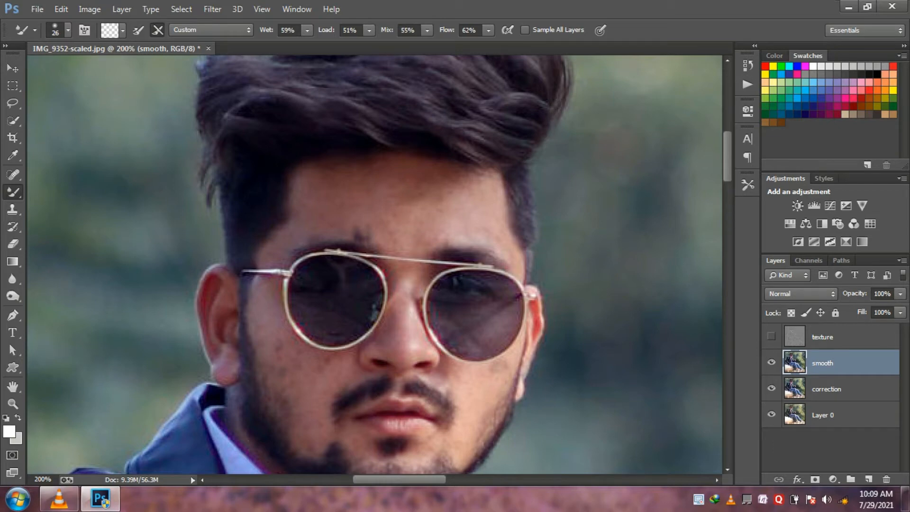
mouse_move(423, 203)
mouse_down()
mouse_move(447, 203)
mouse_move(428, 180)
mouse_move(482, 184)
mouse_up()
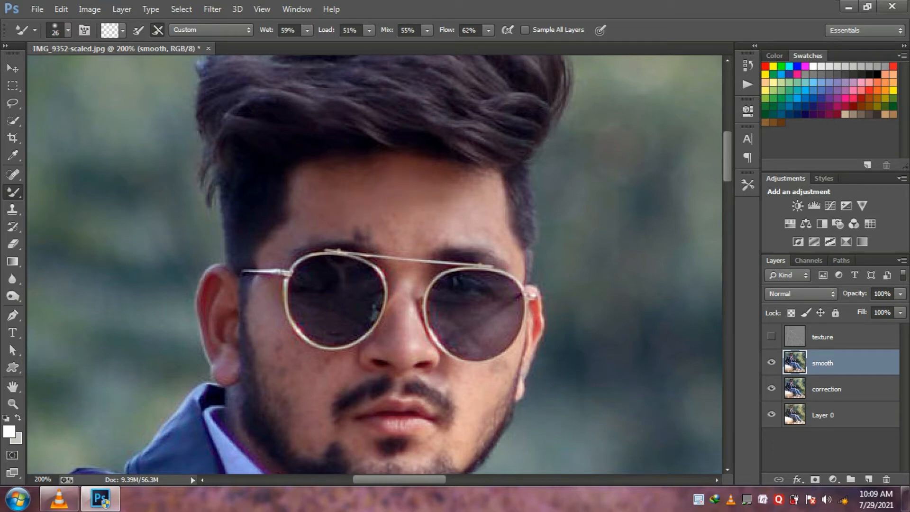
drag(512, 236, 516, 252)
mouse_move(442, 221)
mouse_down()
mouse_move(434, 233)
mouse_move(408, 227)
mouse_move(367, 238)
mouse_up()
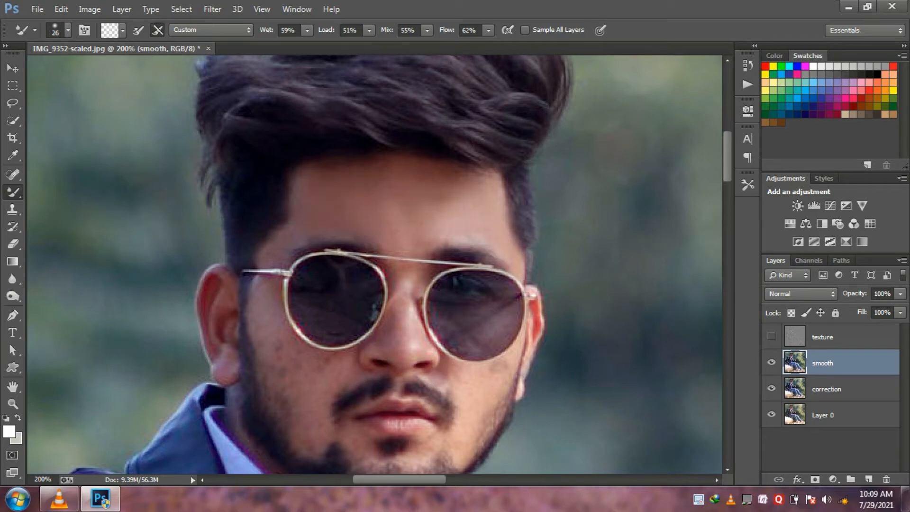
- Reduce the Mixer Brush size and blend the skin just above the sunglasses, between the eyebrows
ctrl+click(429, 262)
ctrl+click(429, 261)
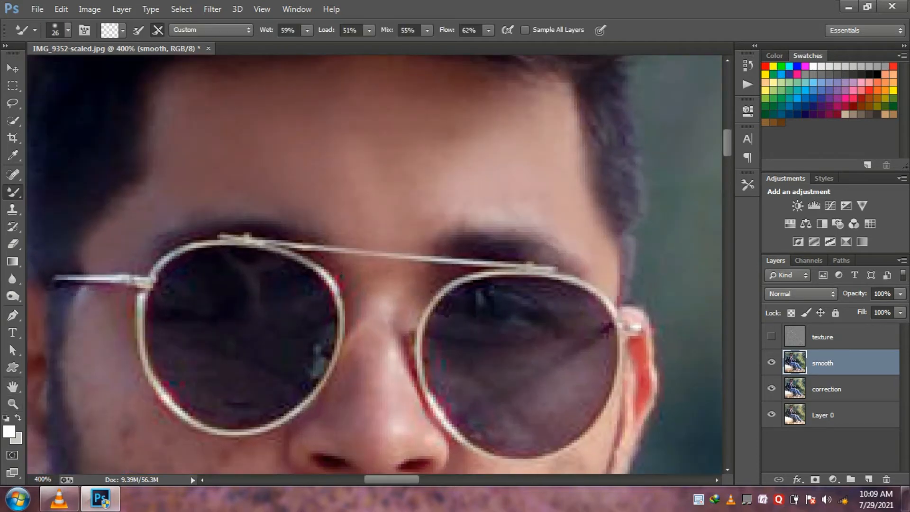
right_click(455, 173)
drag(531, 206, 525, 206)
key(Return)
drag(416, 213, 427, 210)
- Set the Mixer Brush size to 17 px and smooth the skin on the nose bridge between the lenses
scroll(408, 204, down, 4)
scroll(389, 170, up, 1)
right_click(380, 149)
drag(451, 184, 456, 184)
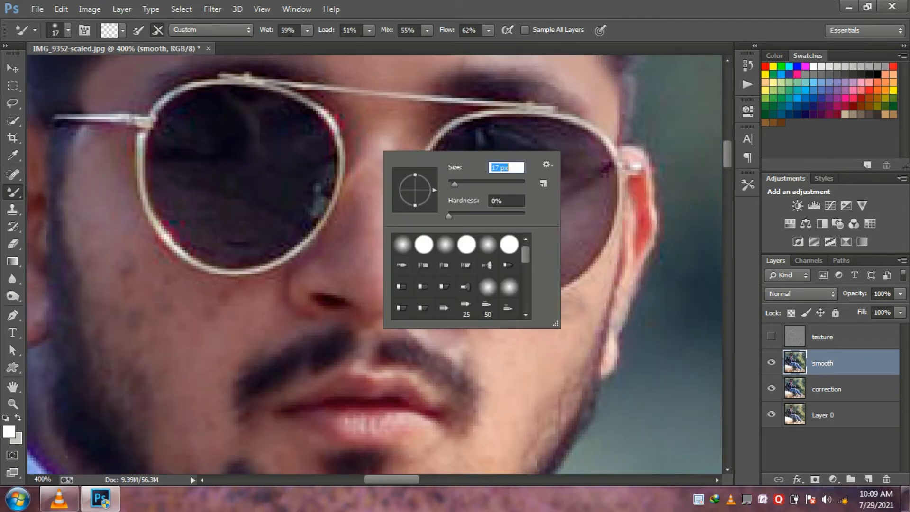
key(Return)
mouse_move(379, 146)
mouse_down()
mouse_move(358, 127)
mouse_move(336, 127)
mouse_up()
drag(409, 177, 409, 170)
drag(403, 128, 403, 119)
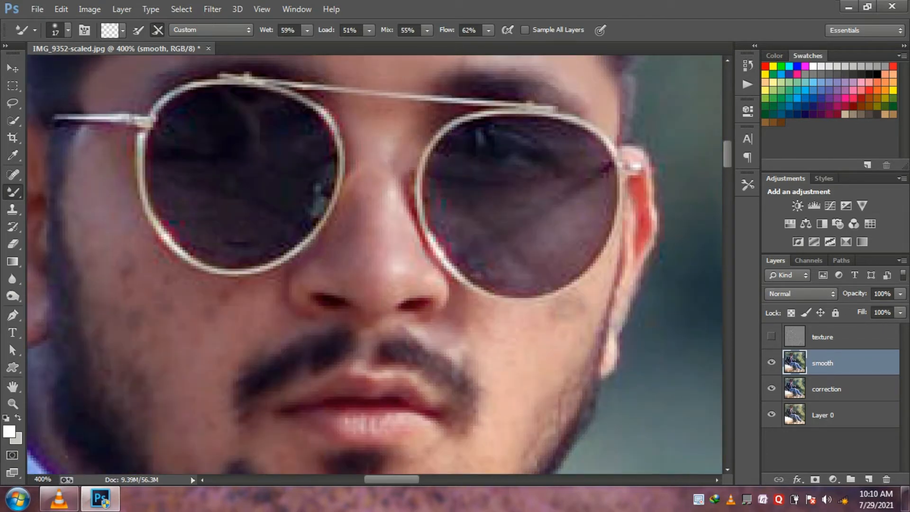
- Smooth the nose, the cheek beneath the right-hand lens and the skin beside the mouth corner with the 17 px Mixer Brush
mouse_move(357, 194)
mouse_down()
mouse_move(358, 214)
mouse_move(409, 231)
mouse_move(440, 259)
mouse_move(415, 298)
mouse_move(378, 286)
mouse_up()
drag(316, 298, 319, 302)
mouse_move(448, 281)
mouse_down()
mouse_move(456, 300)
mouse_move(523, 322)
mouse_up()
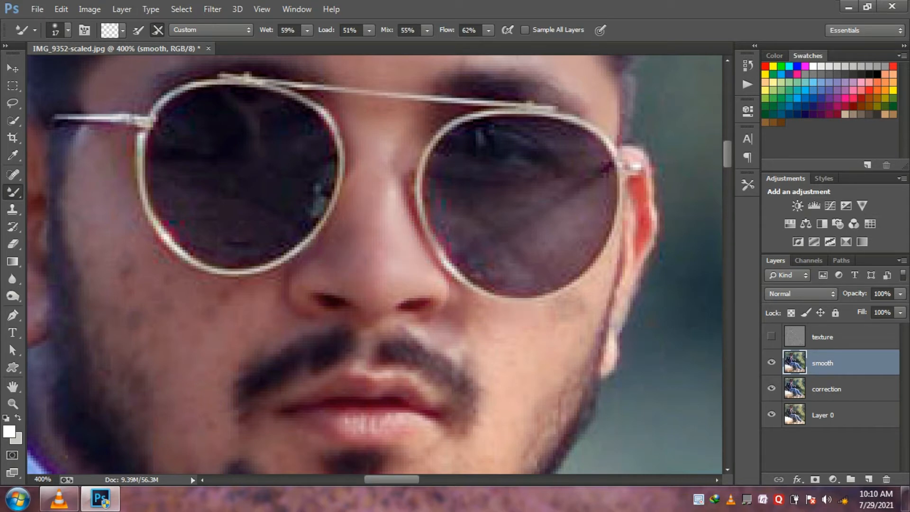
drag(592, 289, 562, 311)
mouse_move(448, 335)
mouse_down()
mouse_move(487, 353)
mouse_move(453, 298)
mouse_up()
key(ctrl+z)
scroll(474, 284, down, 3)
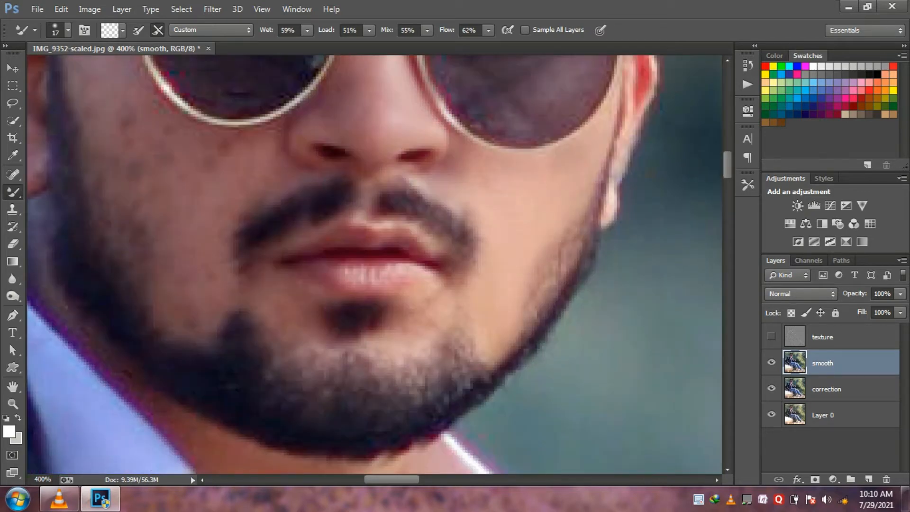
drag(461, 218, 473, 254)
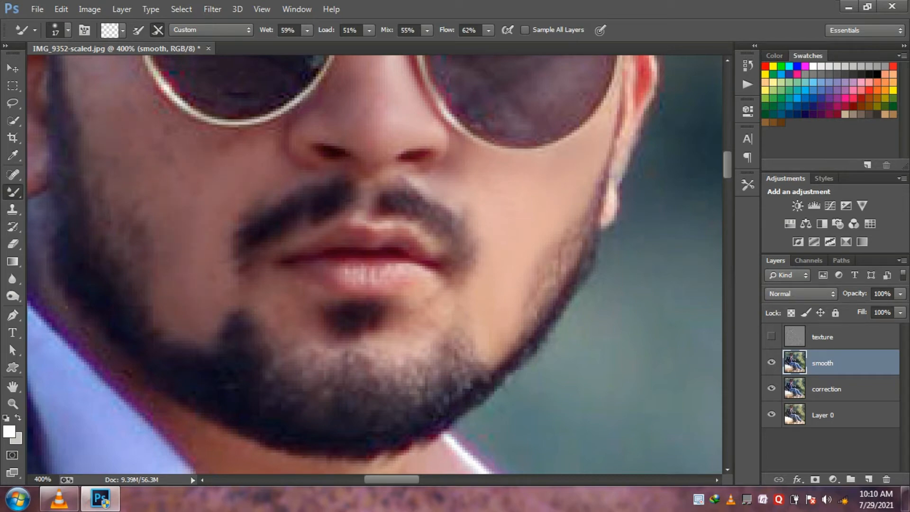
- Smooth the cheek beneath the left-hand lens down to the beard, and set the Mixer Brush size to 5 px
scroll(375, 265, left, 4)
scroll(375, 266, up, 3)
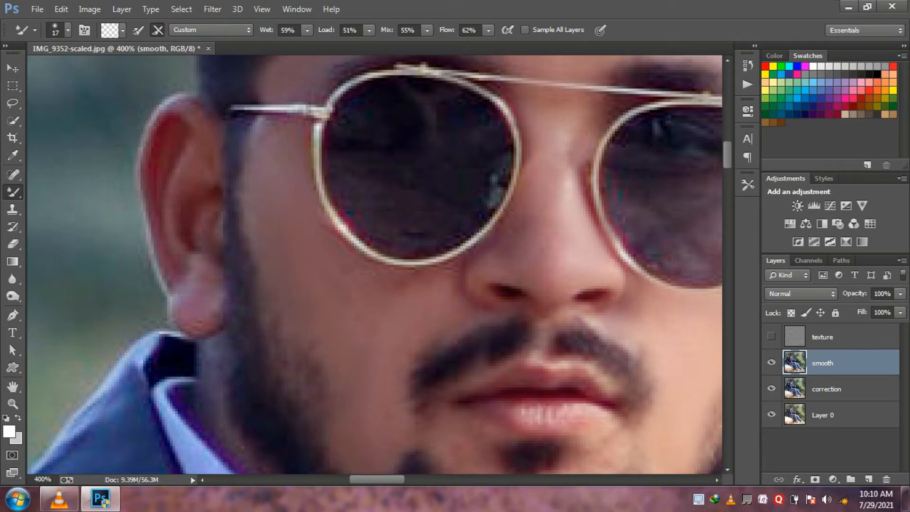
right_click(394, 311)
drag(464, 342, 459, 342)
key(Return)
- Set the Mixer Brush size to 17 px and smooth the skin between the lower lip and the chin beard
scroll(474, 261, down, 3)
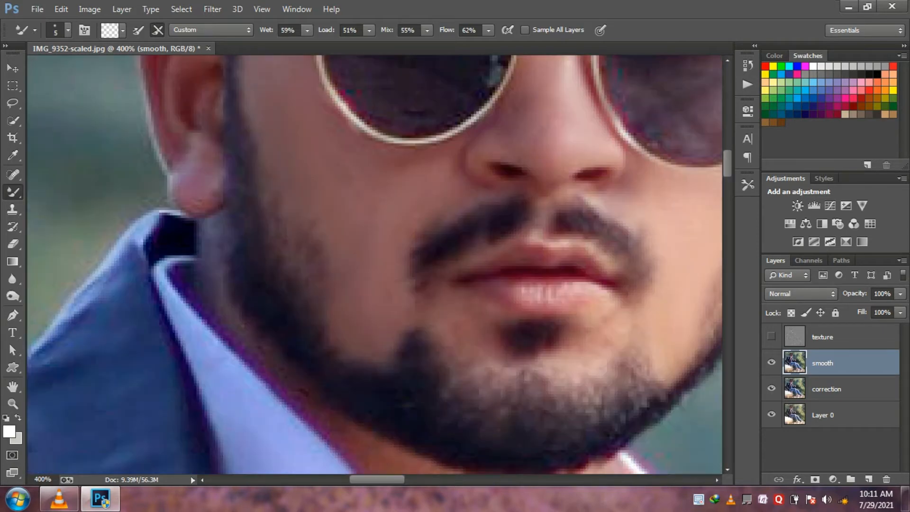
right_click(540, 322)
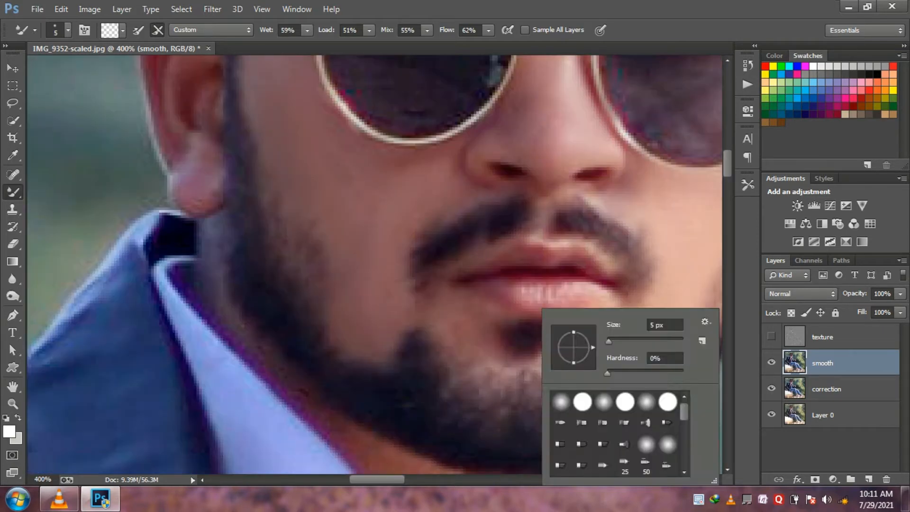
click(612, 341)
key(Return)
drag(602, 355, 570, 340)
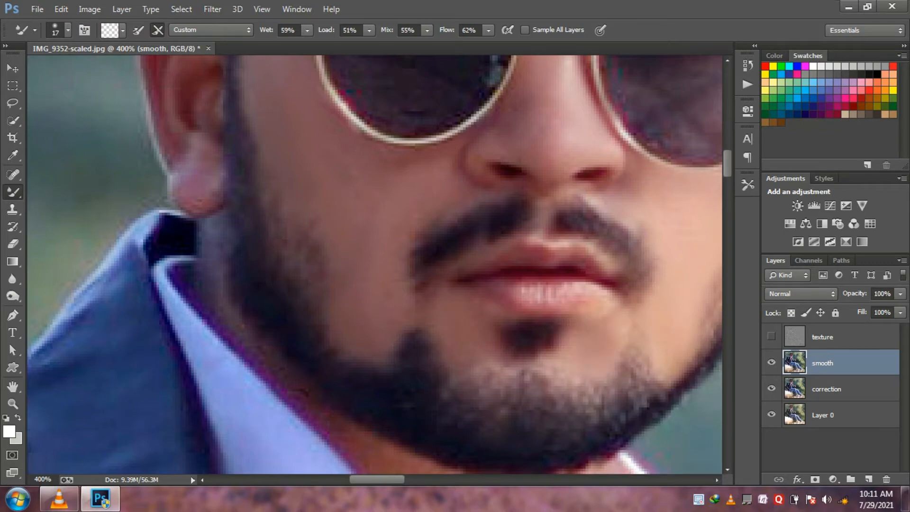
scroll(375, 264, right, 5)
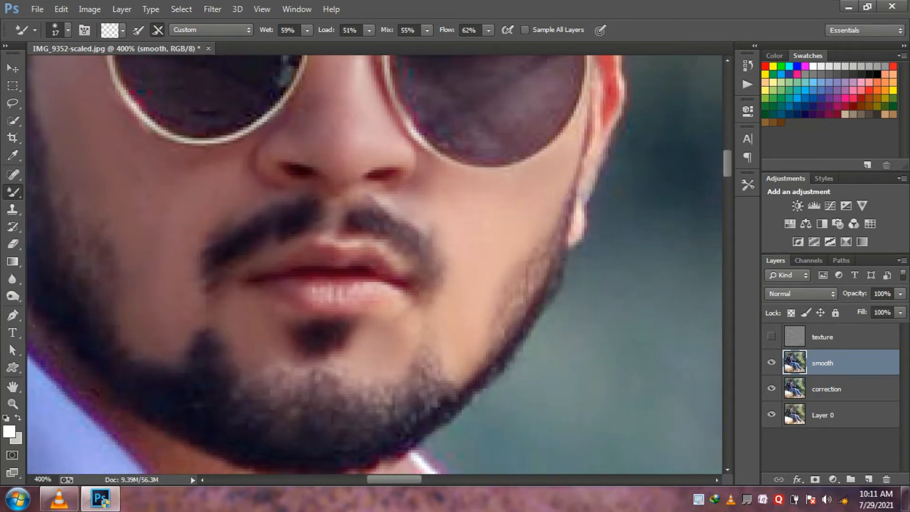
- Smooth the neck and upper chest skin between the shirt collars with the Mixer Brush
scroll(374, 265, up, 5)
scroll(375, 264, down, 12)
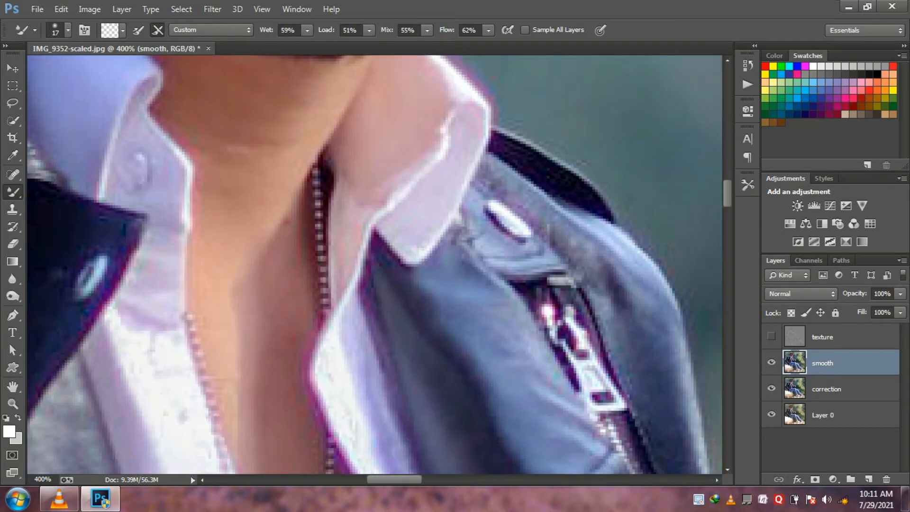
drag(287, 219, 240, 303)
drag(253, 187, 236, 218)
scroll(375, 264, left, 5)
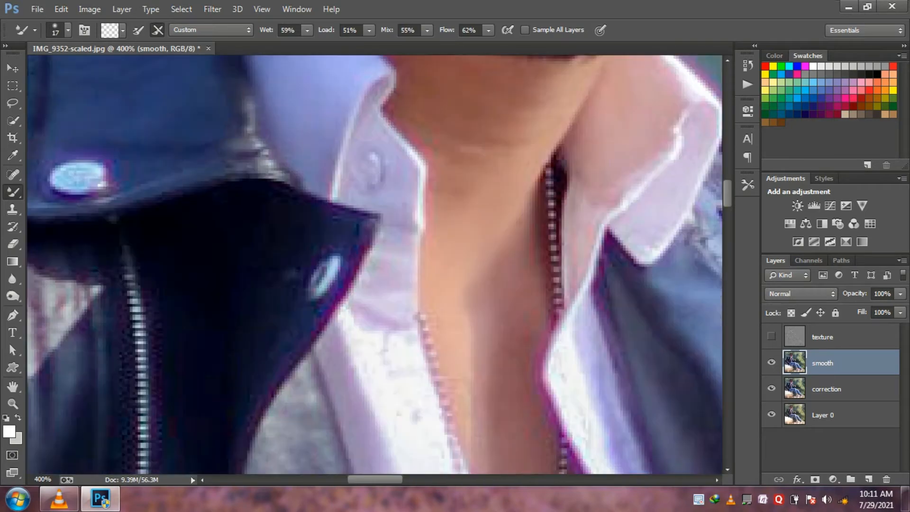
scroll(374, 264, up, 5)
mouse_move(408, 326)
mouse_down()
mouse_move(396, 286)
mouse_move(392, 304)
mouse_up()
drag(432, 379, 435, 455)
scroll(474, 285, up, 4)
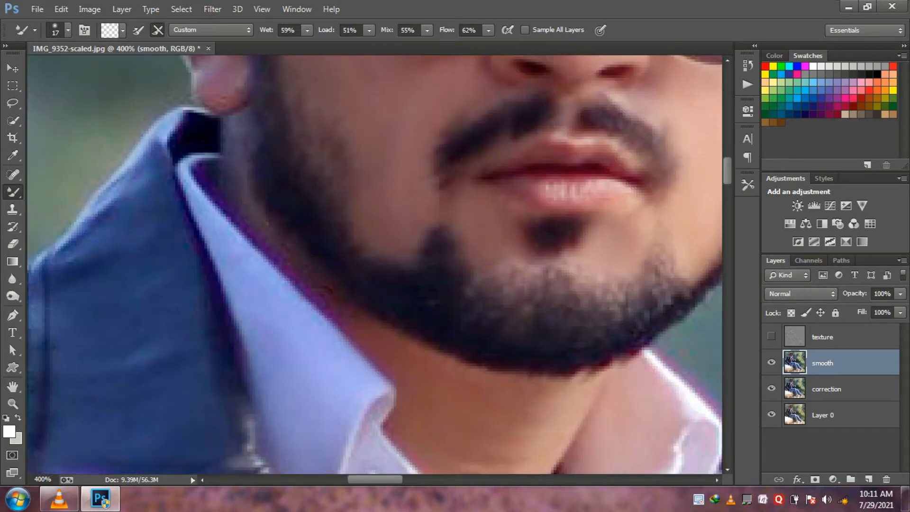
- Set the Mixer Brush size to 10 px for the narrow chest skin area around the necklace
right_click(517, 287)
drag(589, 321, 587, 322)
key(Return)
scroll(375, 266, down, 6)
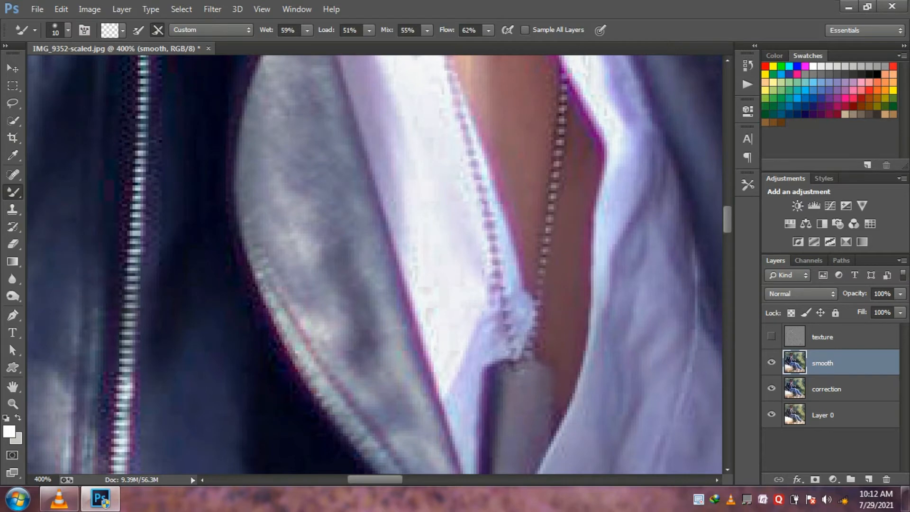
scroll(536, 284, up, 3)
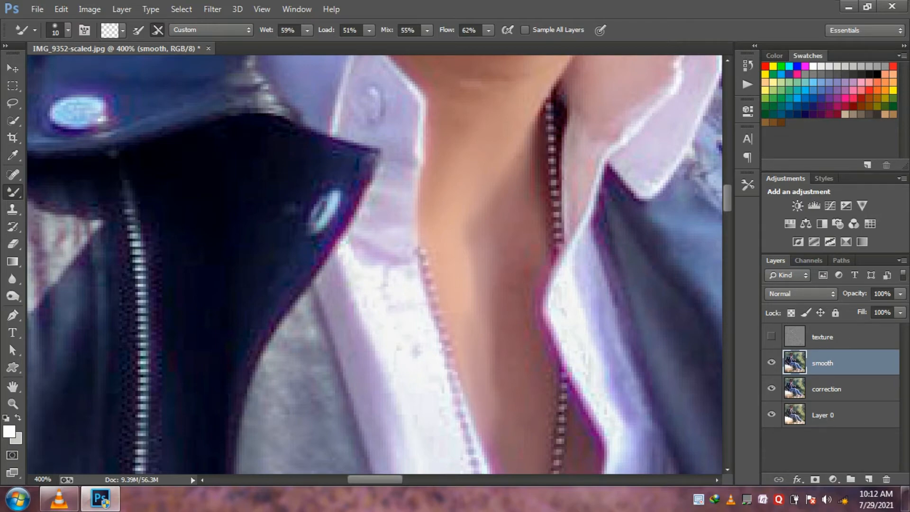
- Select the texture layer, make it visible again and check its effect on the man's face
scroll(375, 265, down, 10)
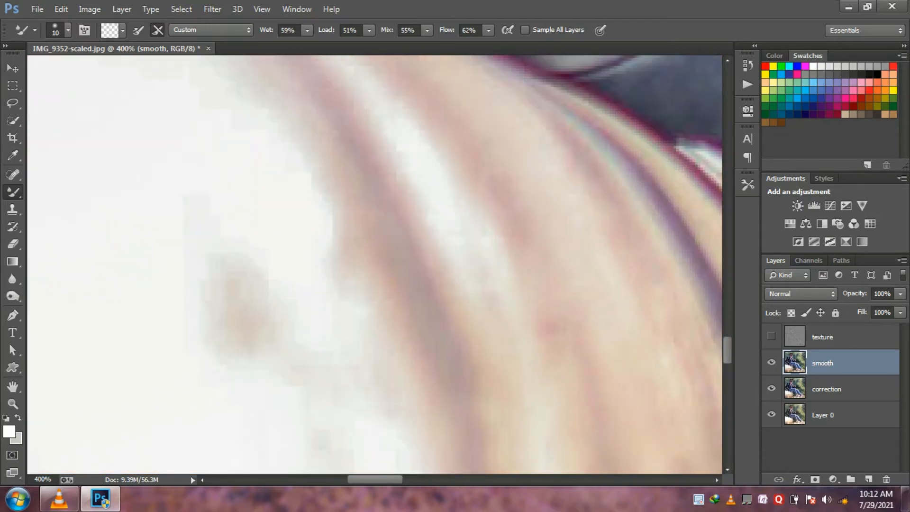
key(z)
right_click(368, 375)
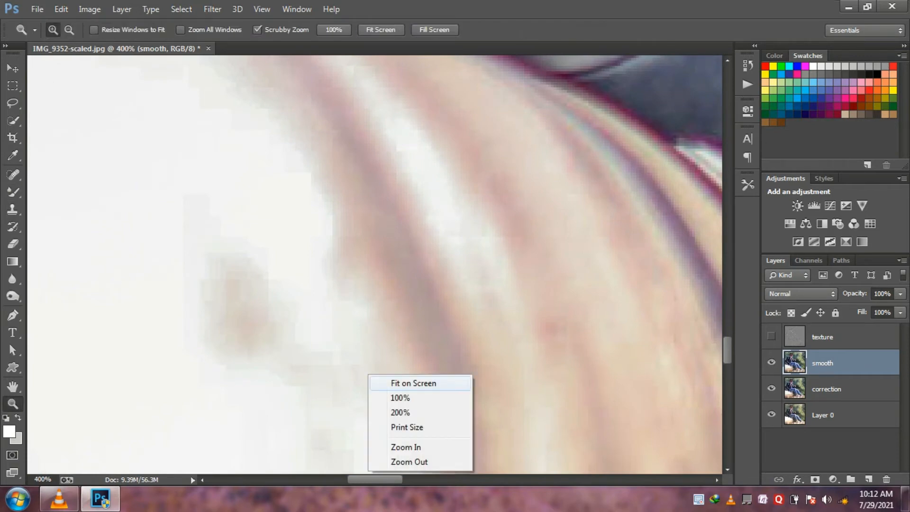
click(394, 380)
click(295, 195)
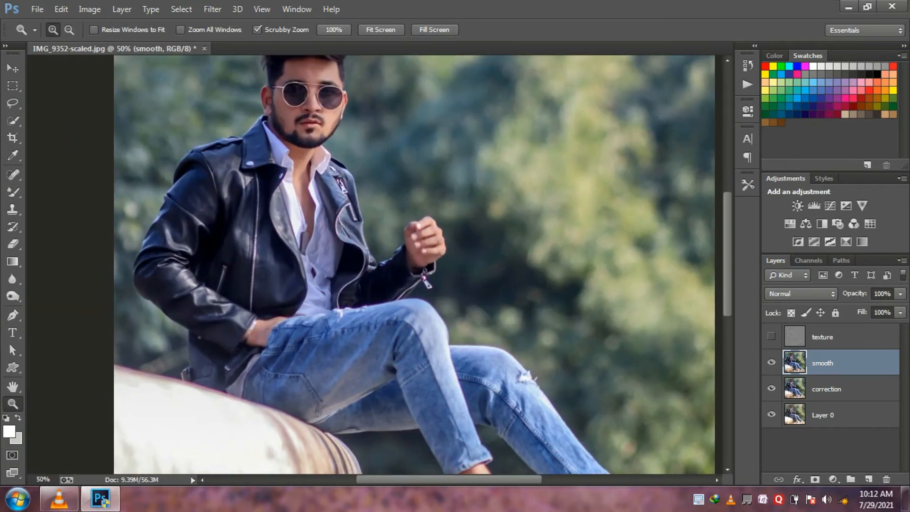
click(822, 337)
click(772, 337)
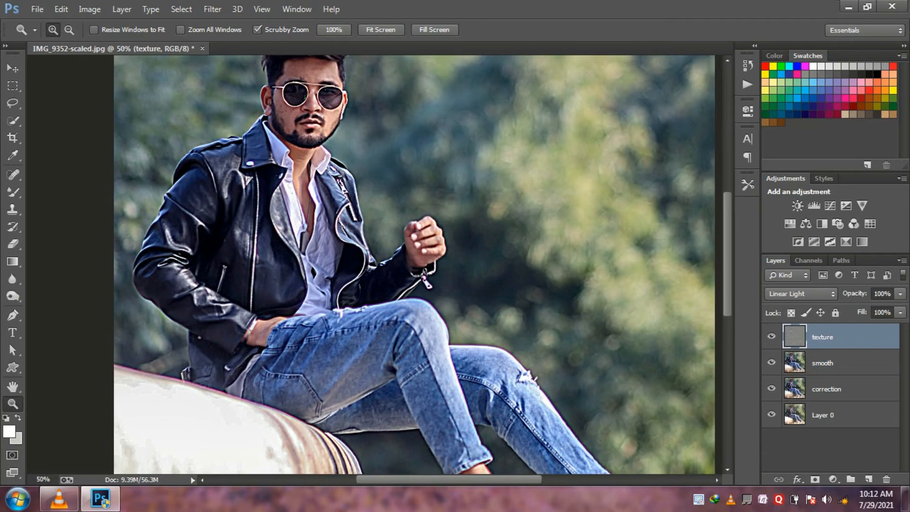
click(265, 94)
click(302, 99)
click(302, 99)
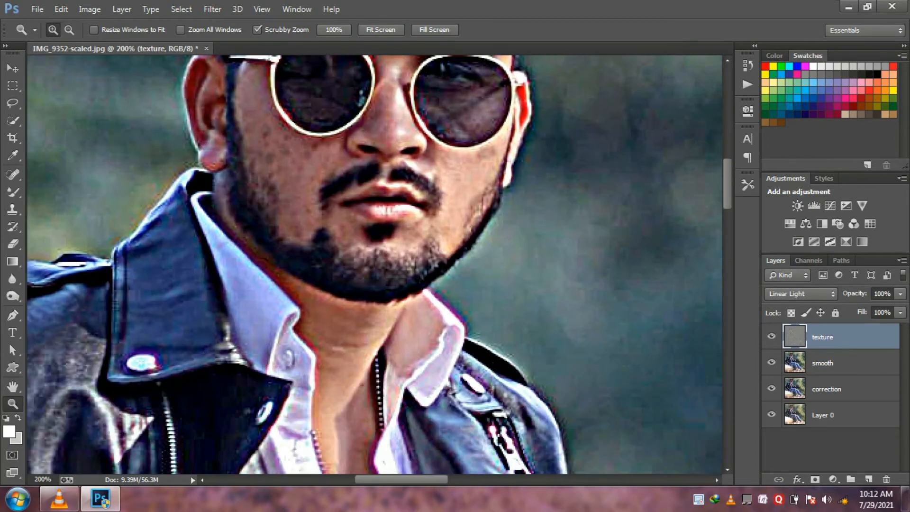
scroll(375, 264, up, 7)
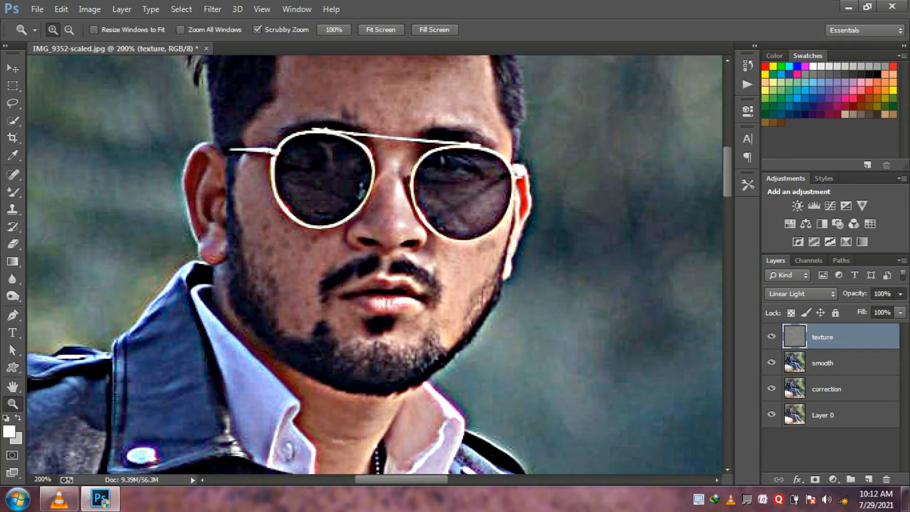
click(901, 294)
drag(901, 308, 856, 309)
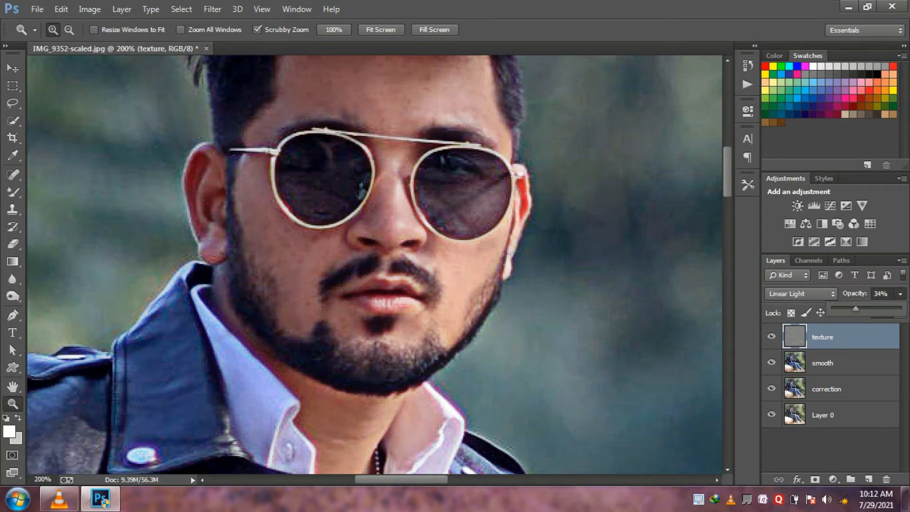
drag(856, 309, 900, 309)
- Add an inverted black mask to the texture layer and reveal the texture on the forehead, cheeks and nose with the 48 px Eraser
click(815, 479)
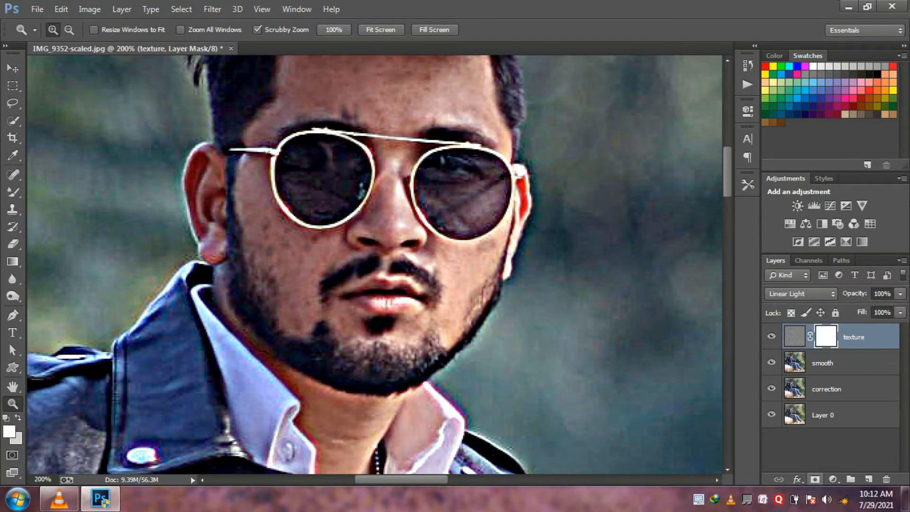
key(ctrl+i)
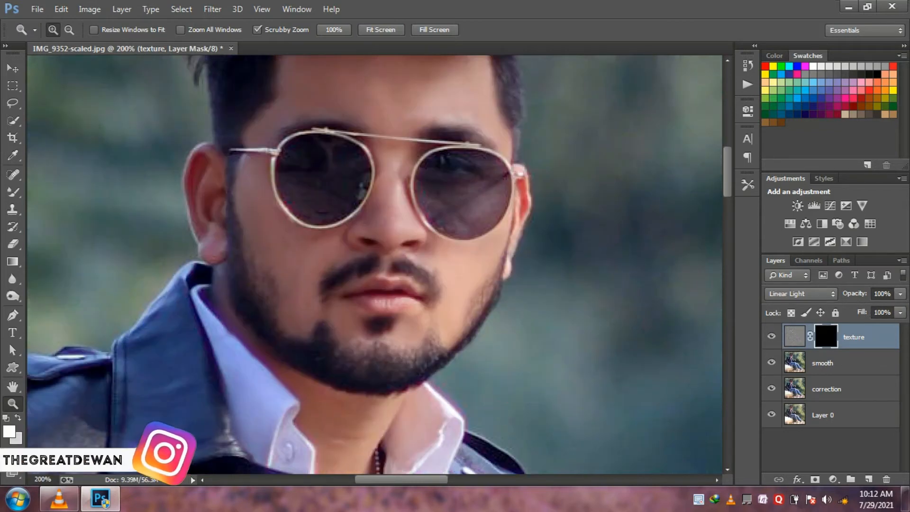
click(13, 244)
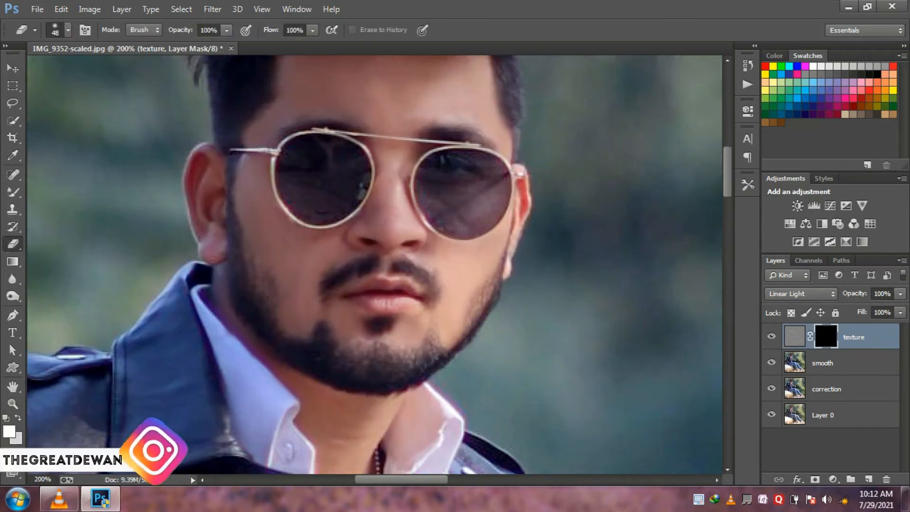
mouse_move(399, 102)
mouse_down()
mouse_move(337, 123)
mouse_move(303, 102)
mouse_move(253, 147)
mouse_move(280, 213)
mouse_move(266, 275)
mouse_move(320, 289)
mouse_move(303, 322)
mouse_up()
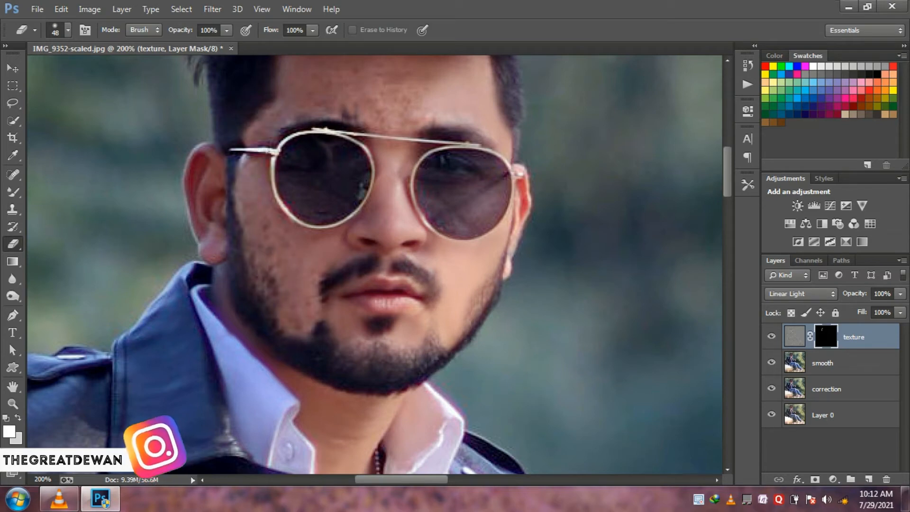
mouse_move(460, 332)
mouse_down()
mouse_move(443, 287)
mouse_move(467, 246)
mouse_up()
mouse_move(391, 171)
mouse_down()
mouse_move(408, 206)
mouse_move(382, 244)
mouse_up()
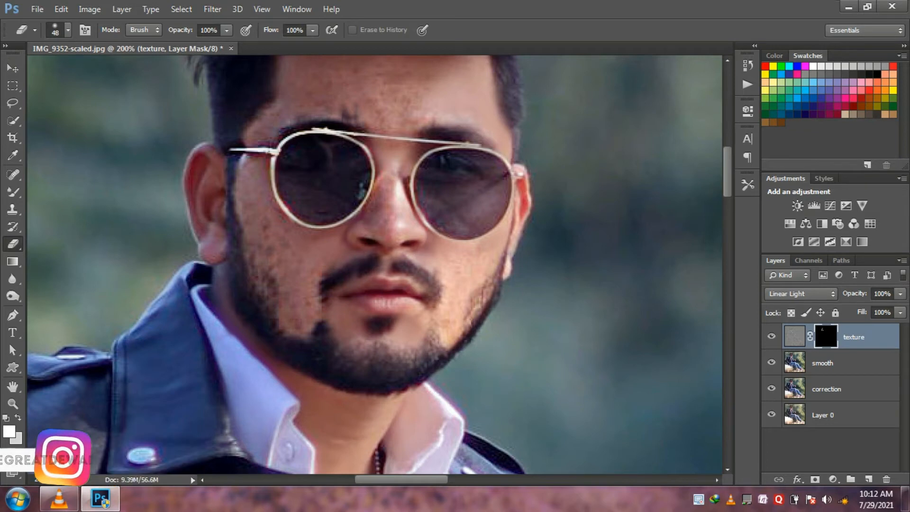
scroll(382, 244, up, 3)
mouse_move(441, 175)
mouse_down()
mouse_move(483, 166)
mouse_move(515, 264)
mouse_up()
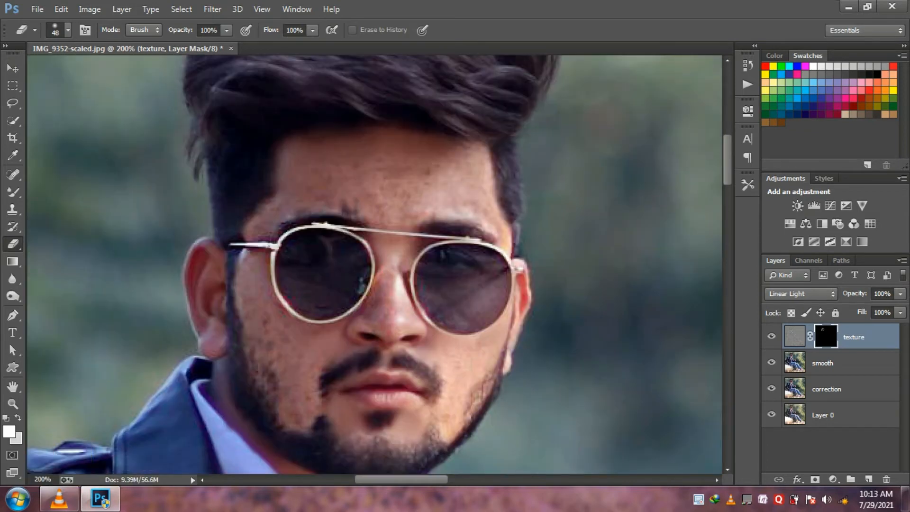
drag(290, 151, 287, 164)
- Lower the texture layer's opacity to 24%
click(900, 294)
click(900, 294)
click(890, 294)
click(900, 294)
drag(897, 309, 857, 309)
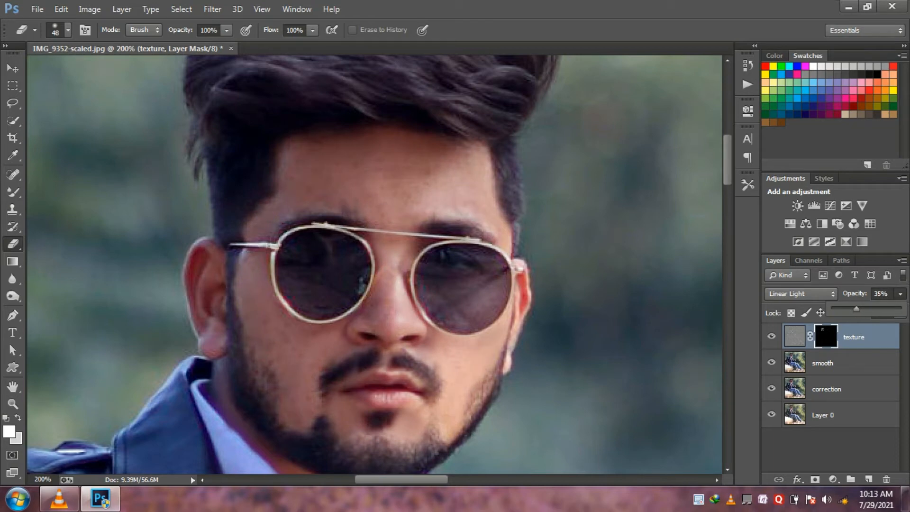
key(Return)
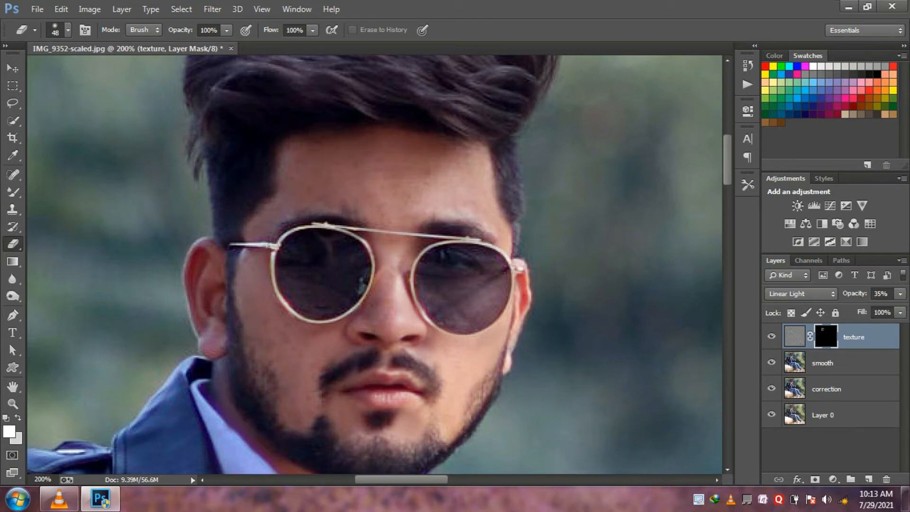
click(900, 294)
drag(859, 309, 852, 309)
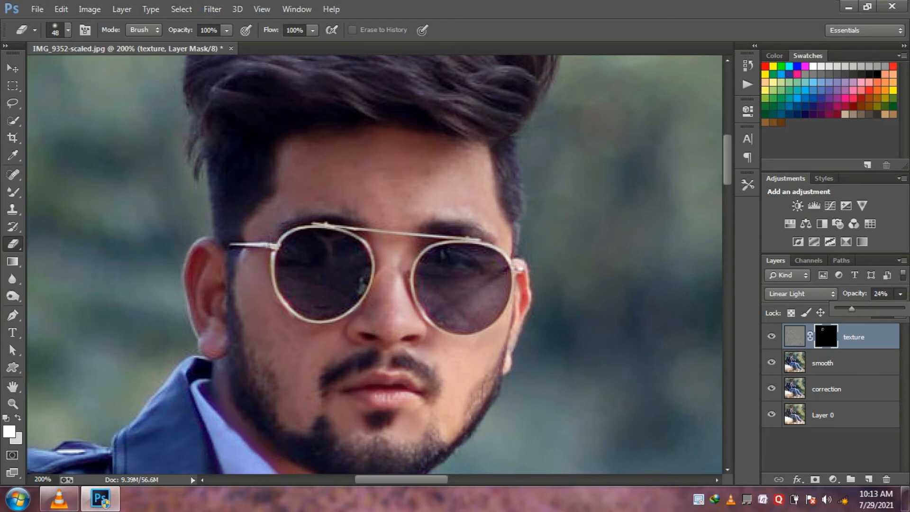
- Apply the texture layer's mask and merge the texture layer down into the smooth layer
right_click(857, 337)
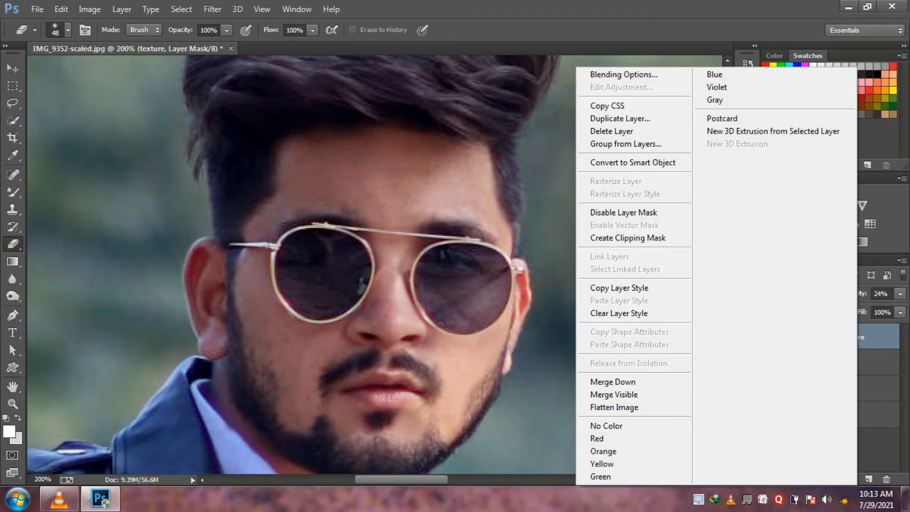
key(Escape)
right_click(826, 336)
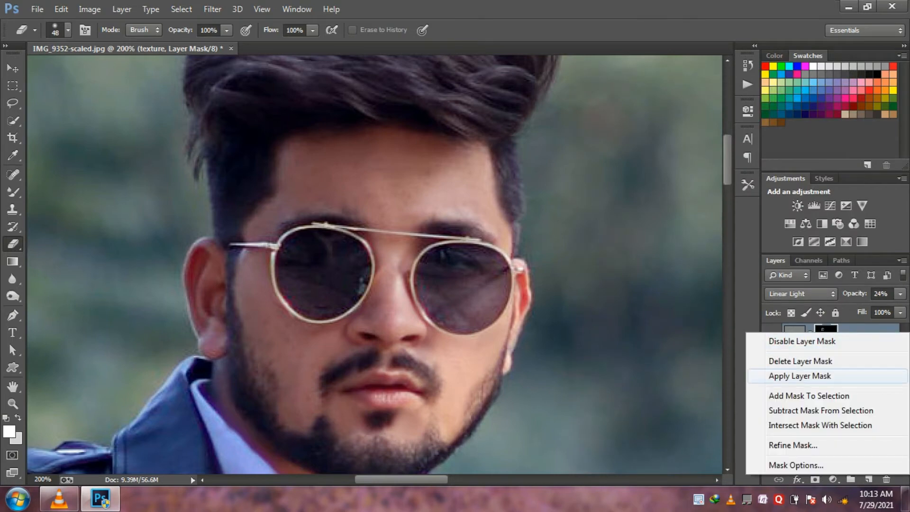
click(813, 376)
right_click(815, 337)
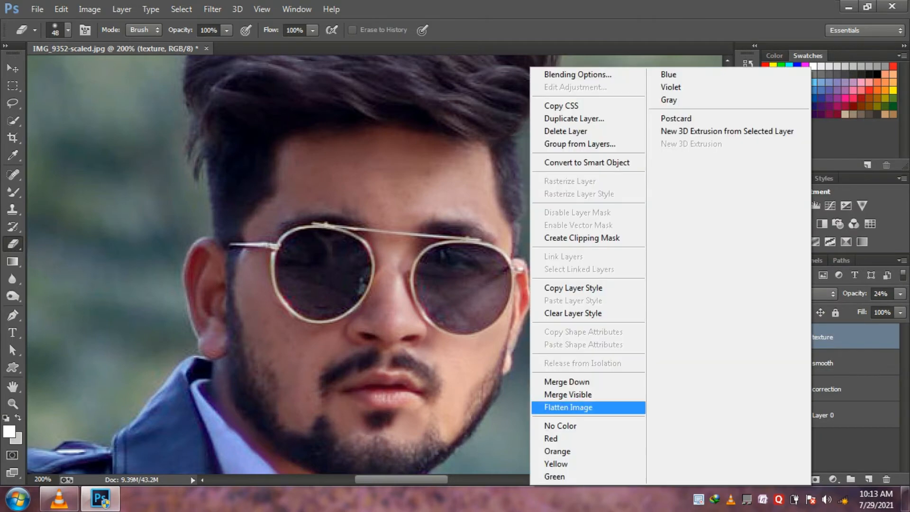
click(569, 382)
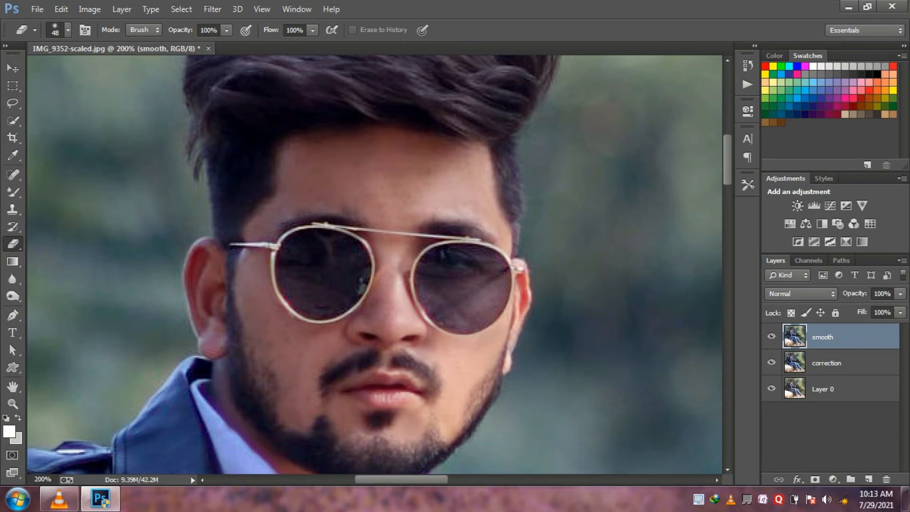
- Add a new empty layer above the smooth layer
click(869, 480)
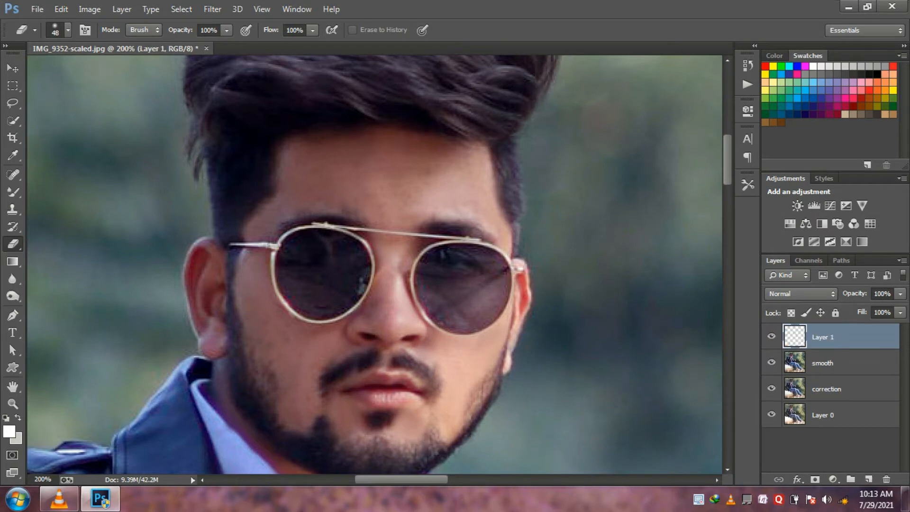
click(13, 404)
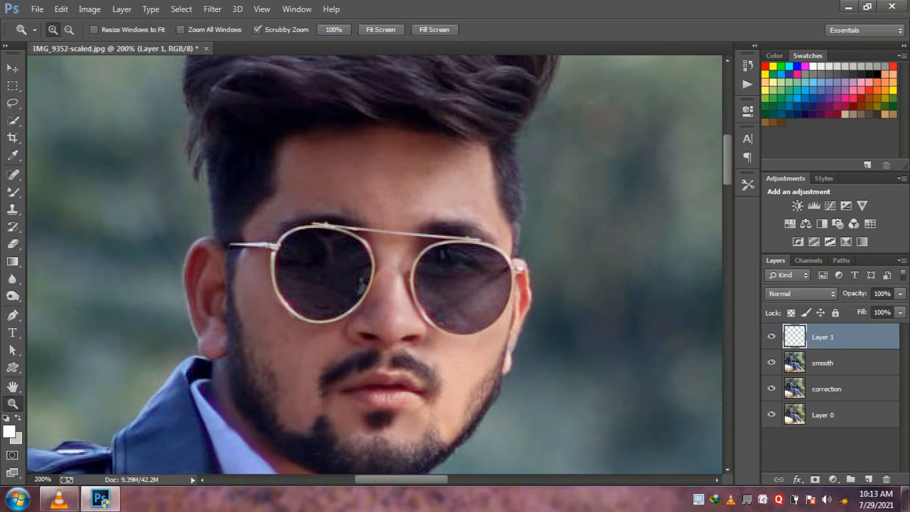
- Fill the new layer with 50% Gray in Normal mode at 100% opacity
right_click(256, 325)
click(301, 332)
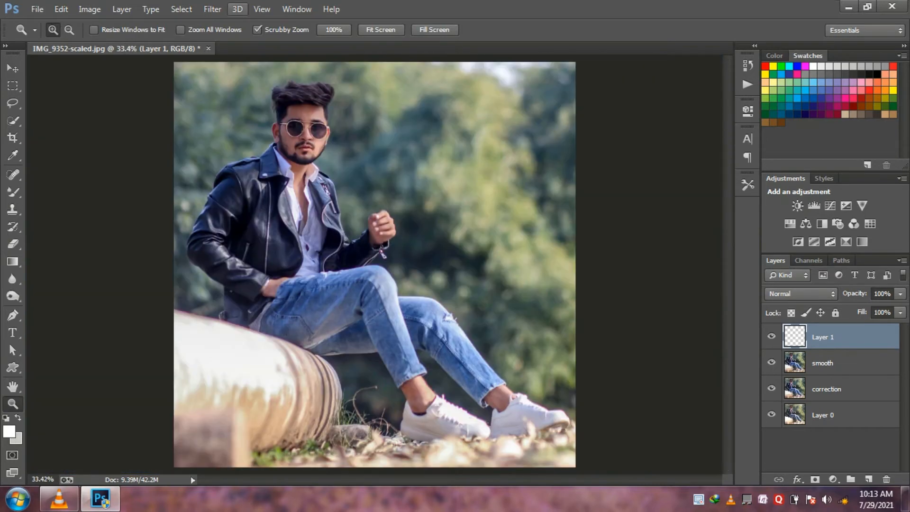
click(212, 9)
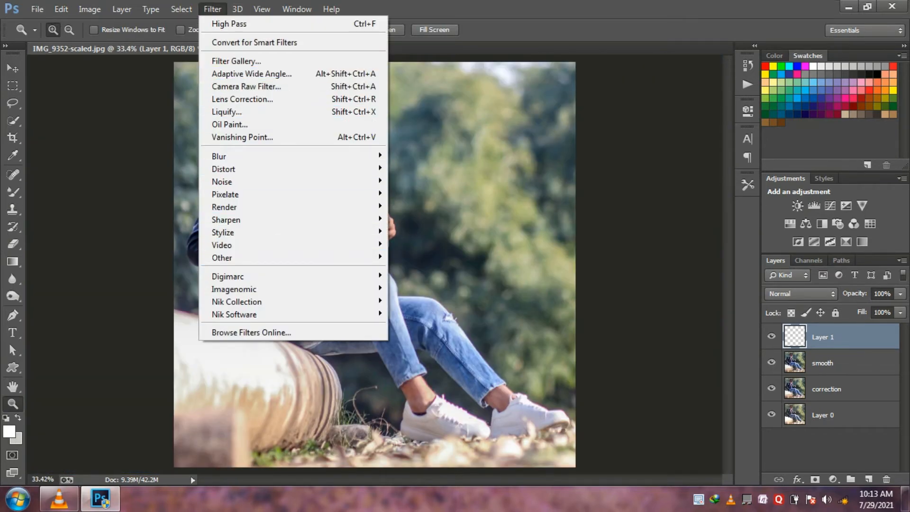
key(Escape)
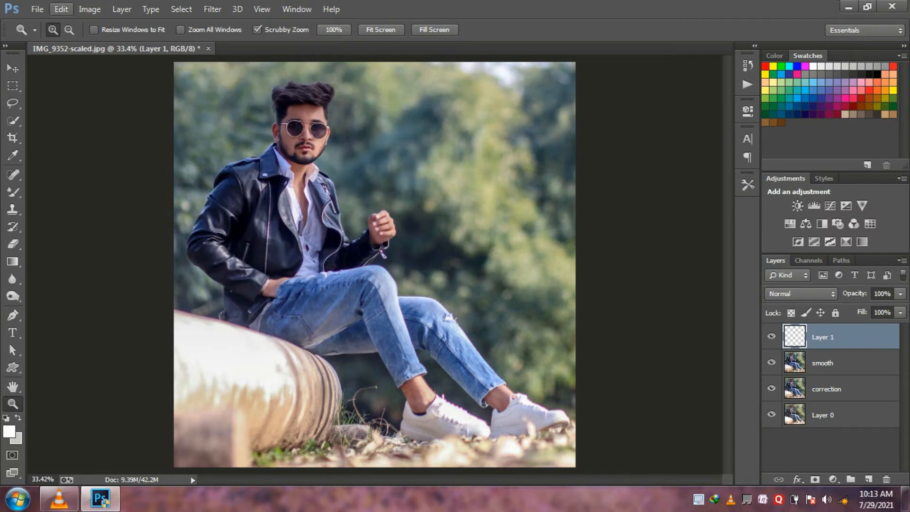
click(61, 9)
click(95, 184)
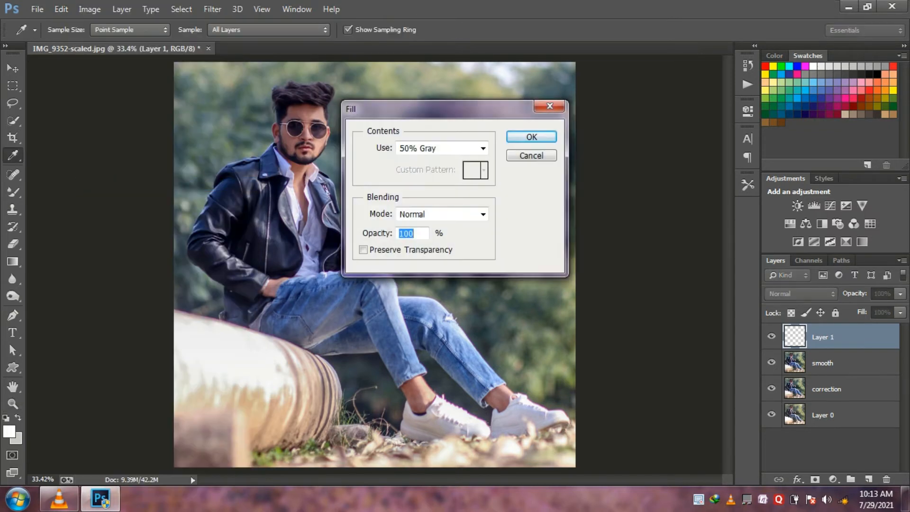
key(z)
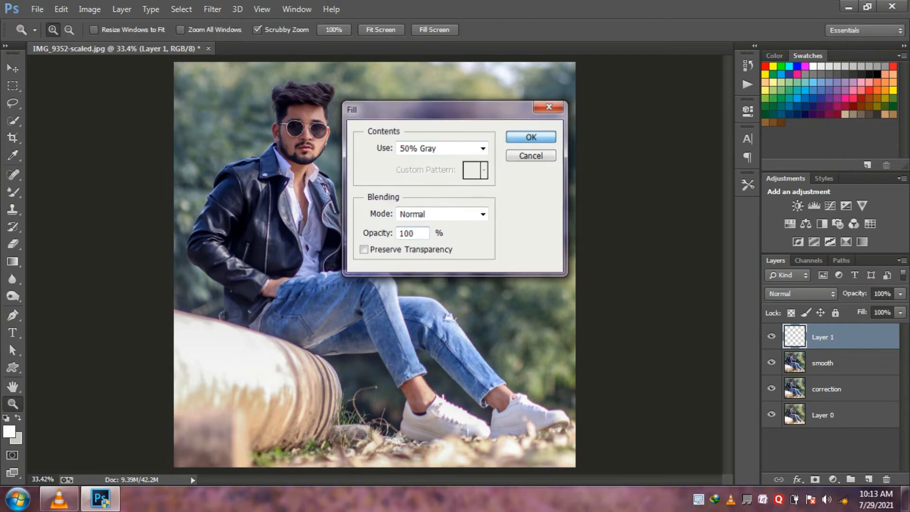
key(Return)
- Set the gray layer's blend mode to Overlay
click(802, 293)
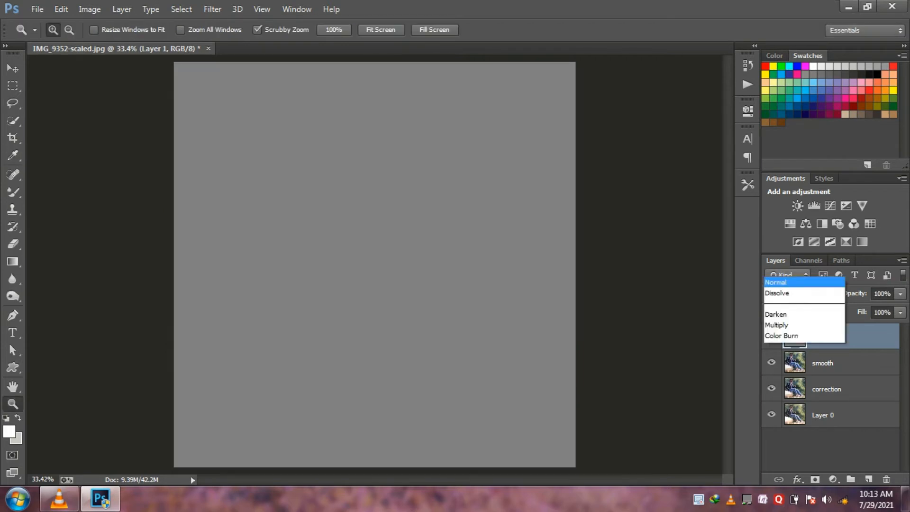
key(Down)
key(Return)
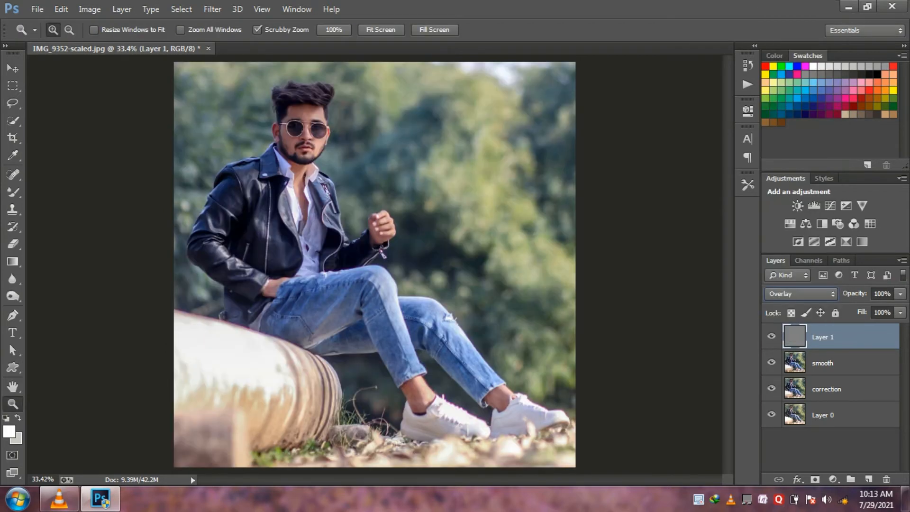
- Lighten the bridge of the nose on the gray layer using the 29 px Dodge tool with Midtones range and 10% exposure
click(304, 128)
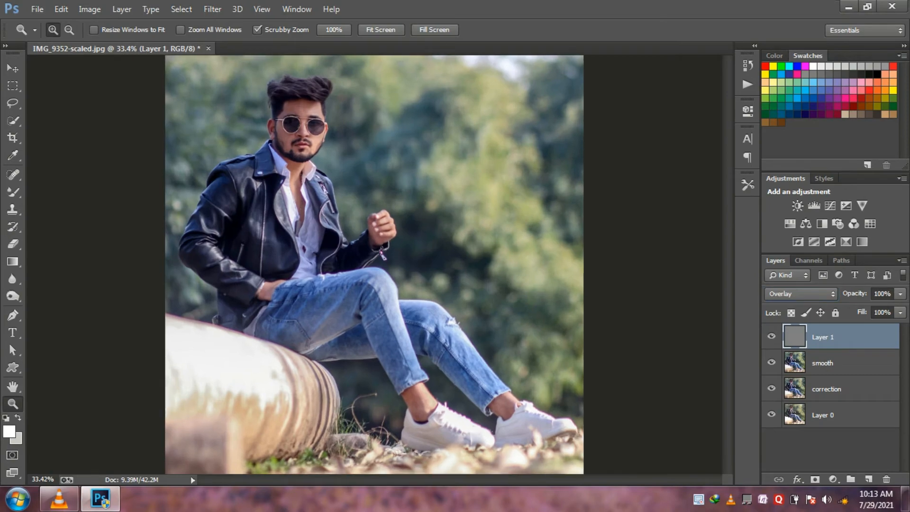
click(304, 128)
click(304, 128)
click(304, 128)
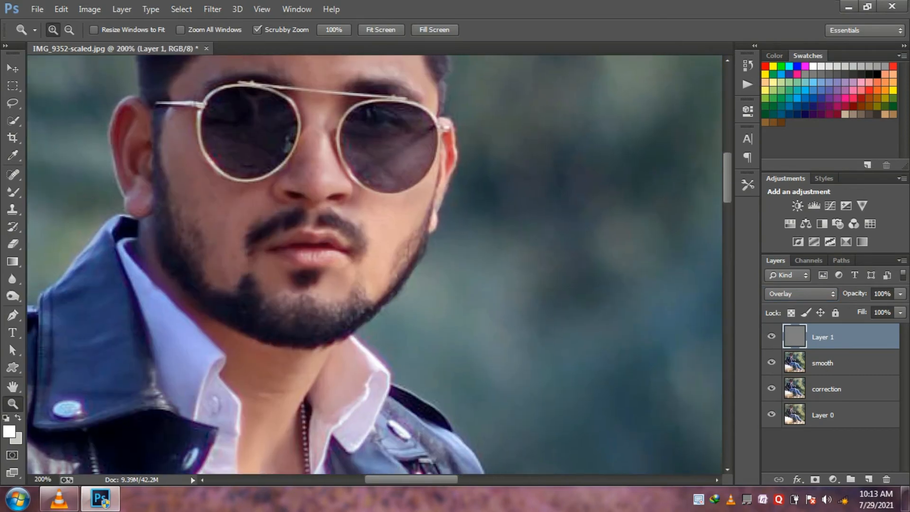
scroll(374, 265, up, 3)
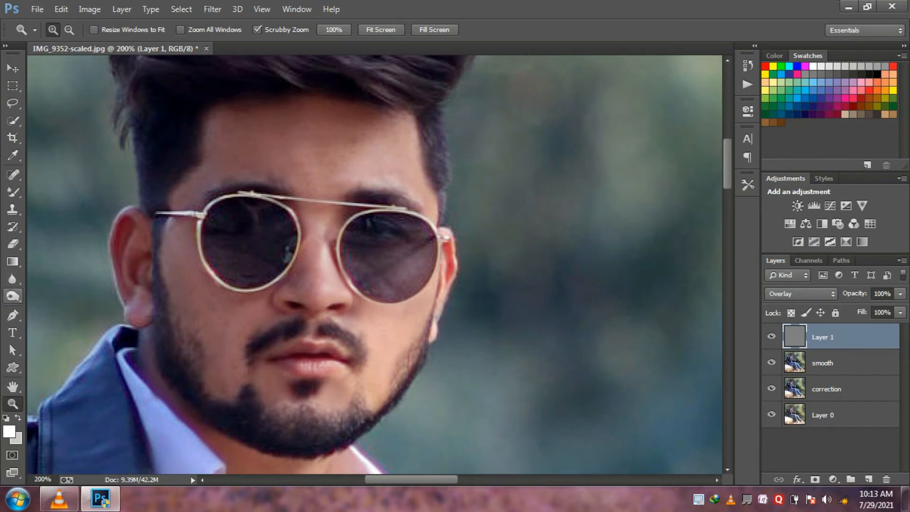
click(12, 296)
click(66, 294)
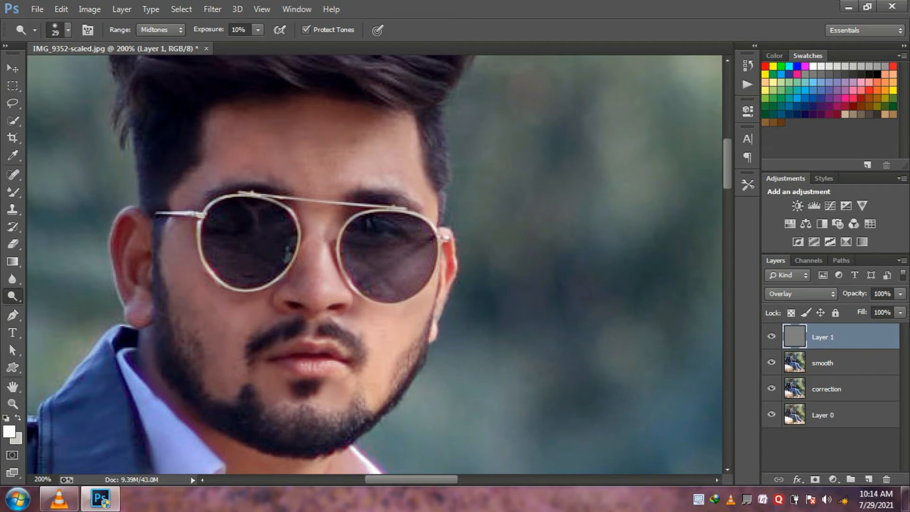
drag(312, 243, 310, 256)
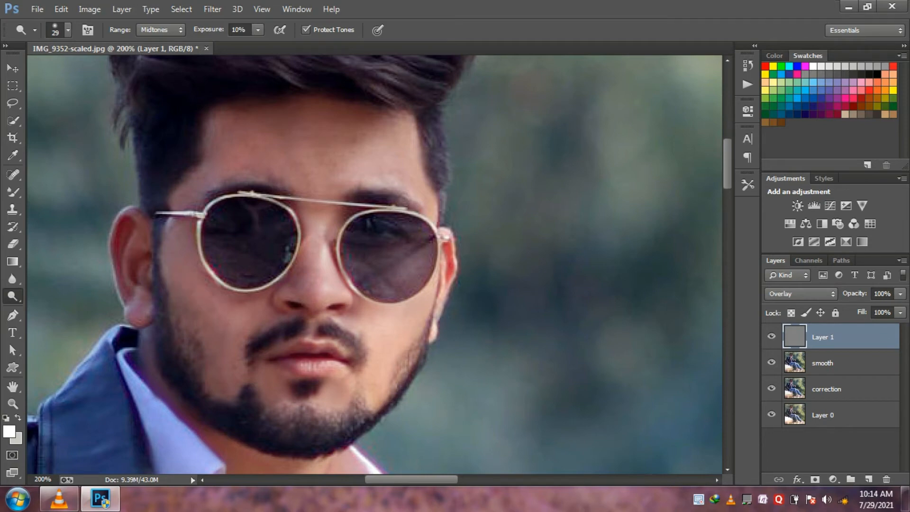
- Lighten the cheek and raised hand with the Dodge tool, and toggle the gray layer's visibility to compare
scroll(375, 265, down, 3)
drag(230, 201, 230, 215)
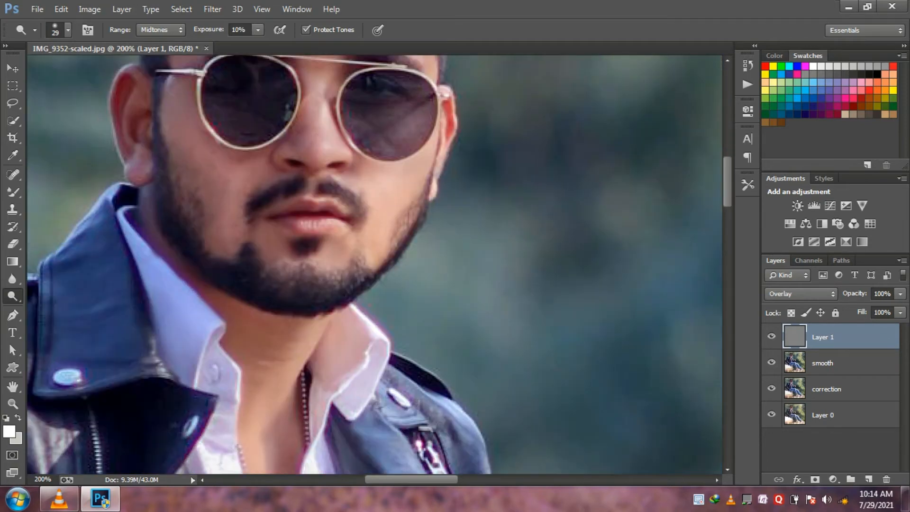
scroll(374, 265, down, 3)
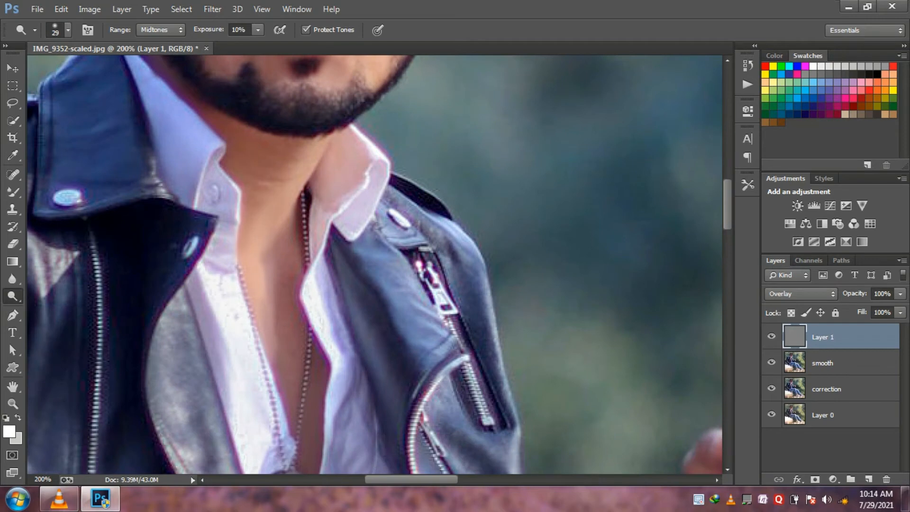
scroll(375, 266, down, 1)
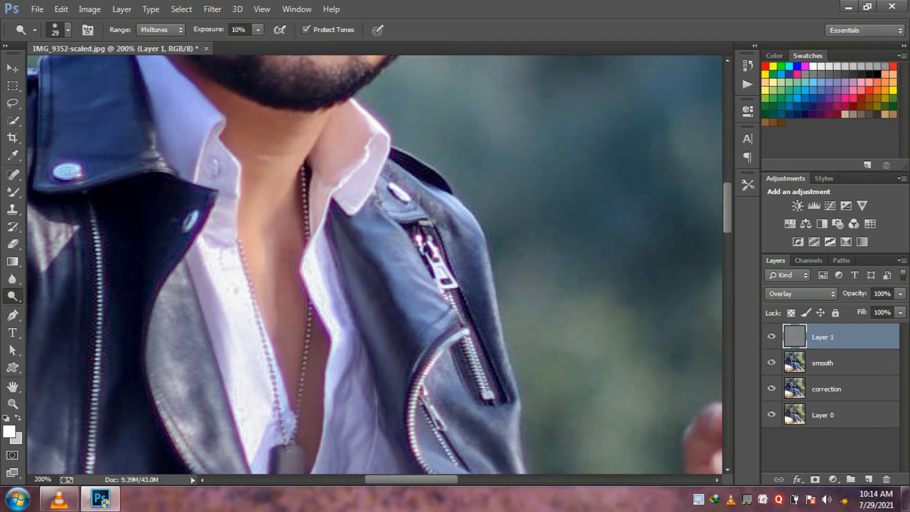
scroll(375, 265, down, 3)
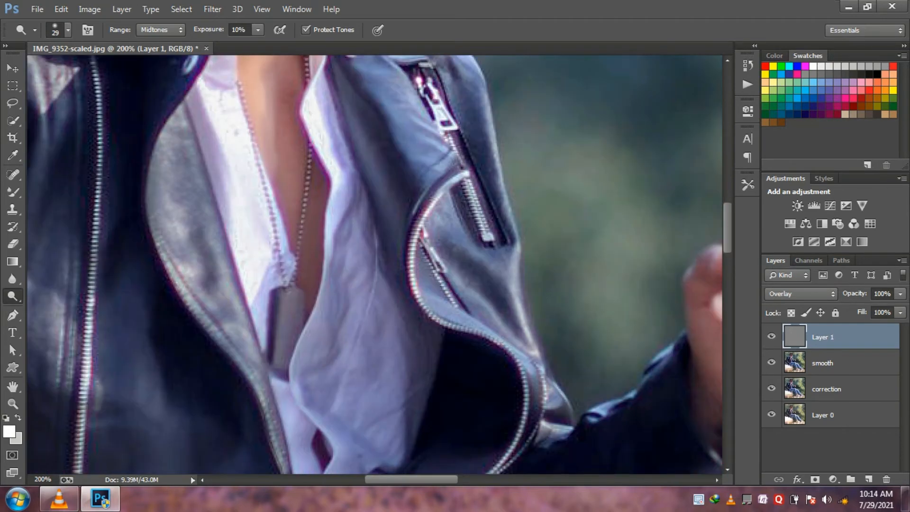
scroll(374, 265, right, 5)
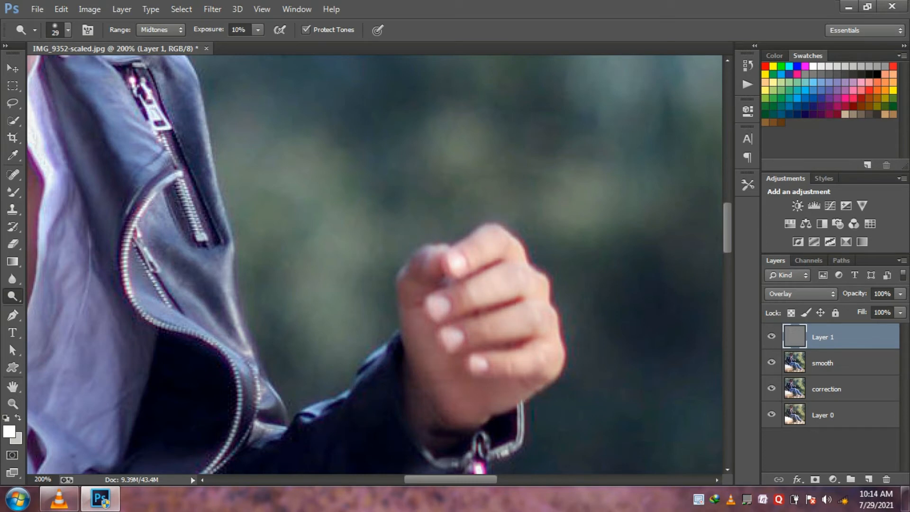
click(772, 336)
click(772, 336)
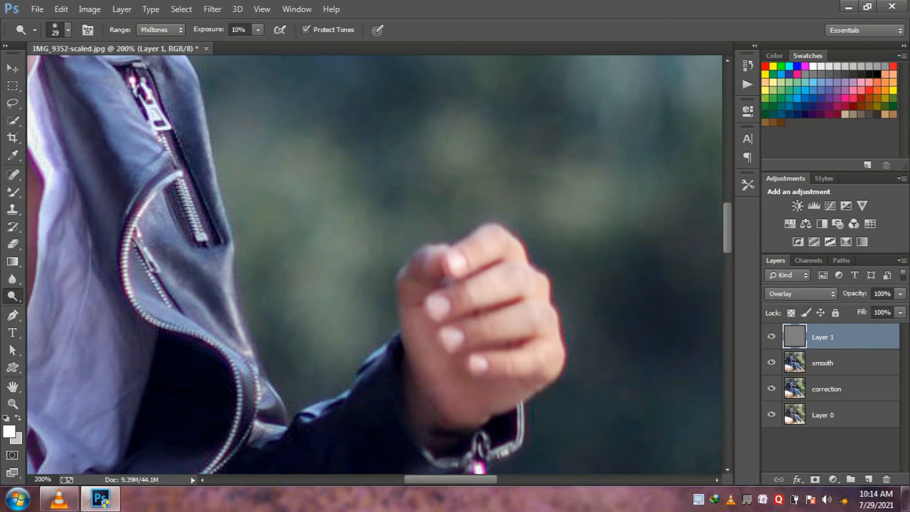
- Fit the whole photo in view and stamp all visible layers into a new layer on top
key(z)
right_click(292, 345)
click(337, 353)
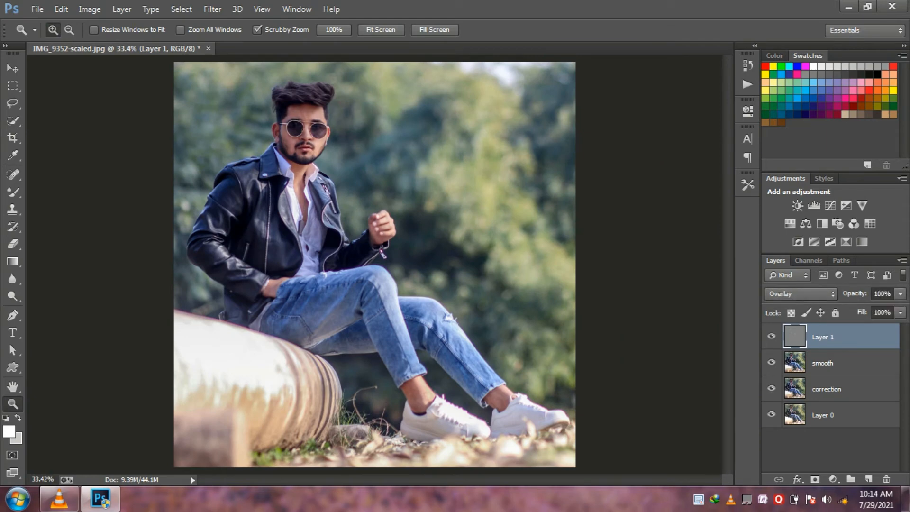
key(ctrl+alt+shift+e)
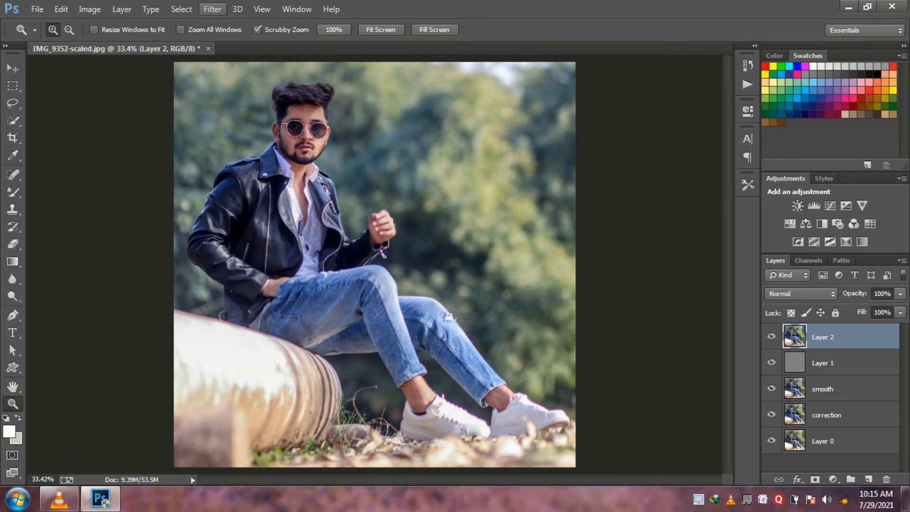
key(i)
key(shift+F5)
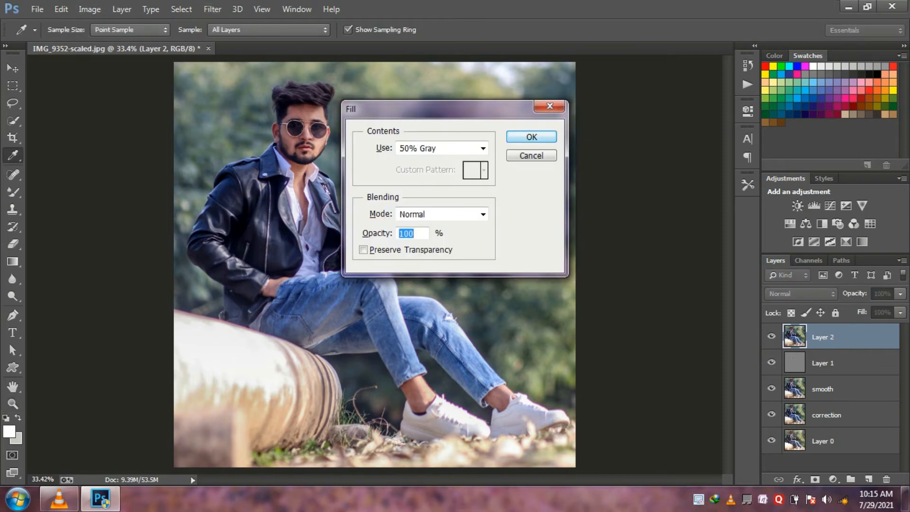
click(532, 155)
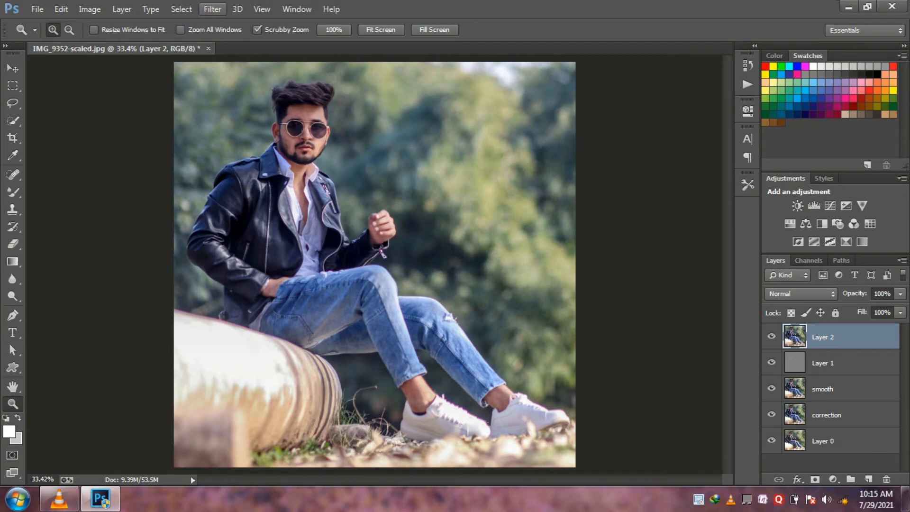
- Open the stamped layer in Liquify and reshape the right side of the hair using Forward Warp at brush size 34 and pressure 17
click(213, 9)
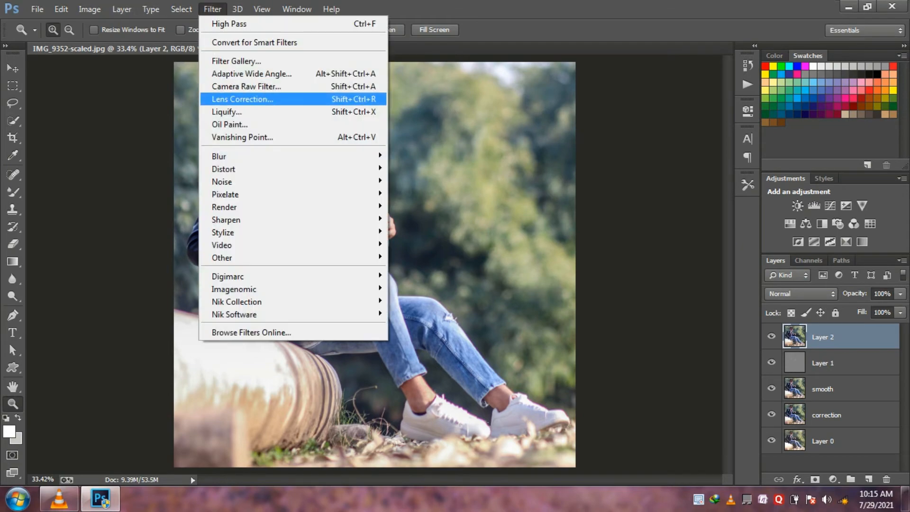
click(227, 112)
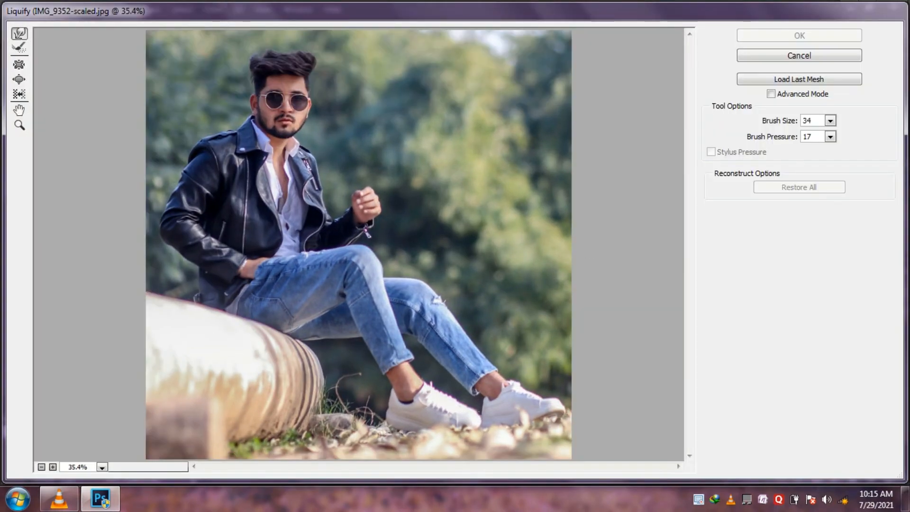
click(19, 126)
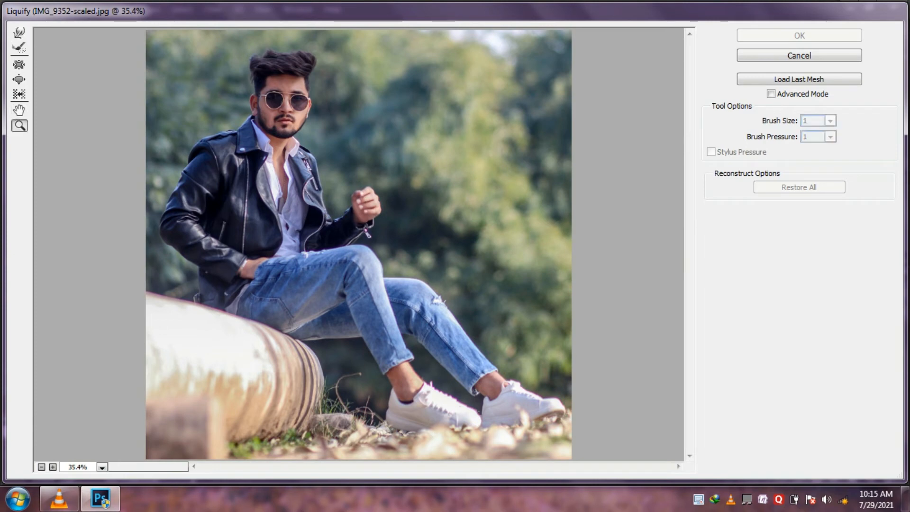
drag(309, 79, 312, 83)
right_click(311, 83)
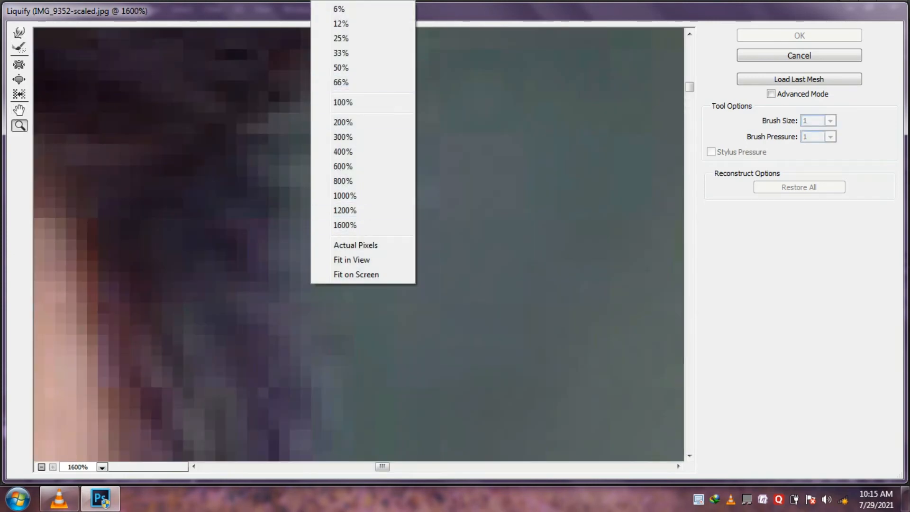
click(343, 102)
click(250, 119)
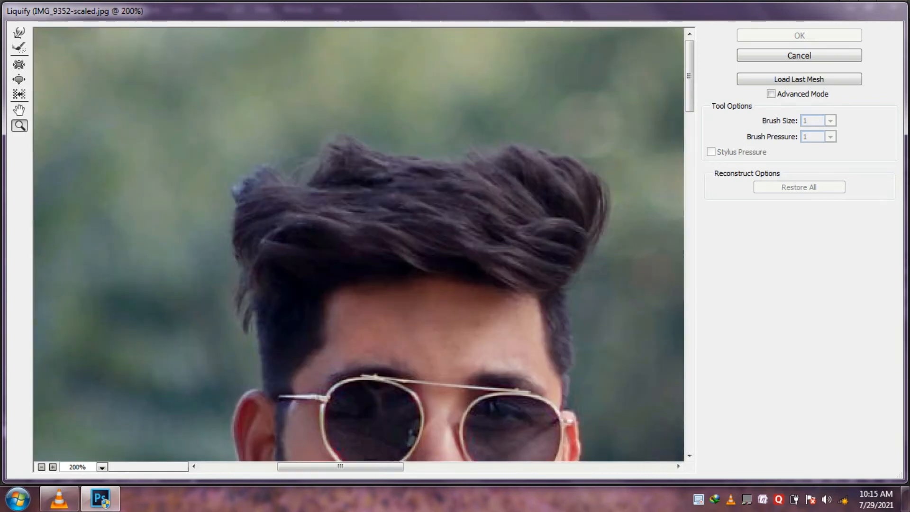
click(19, 33)
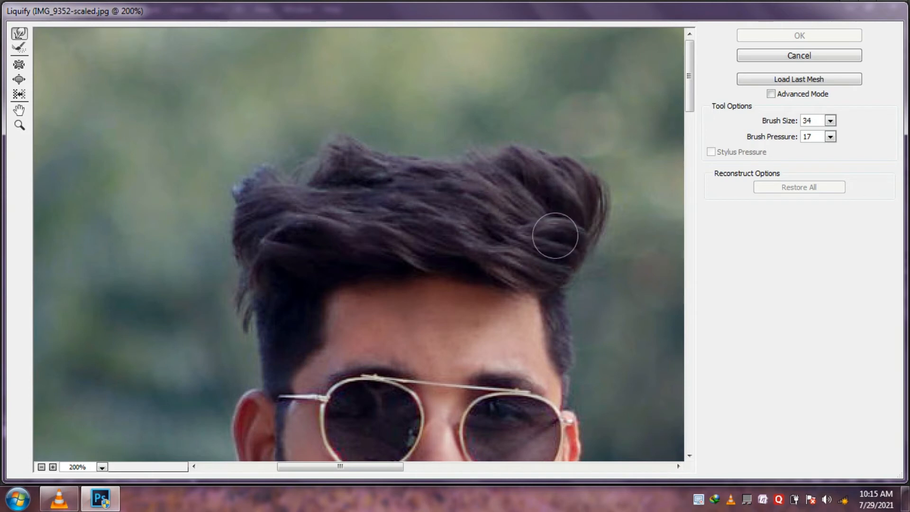
drag(581, 217, 577, 223)
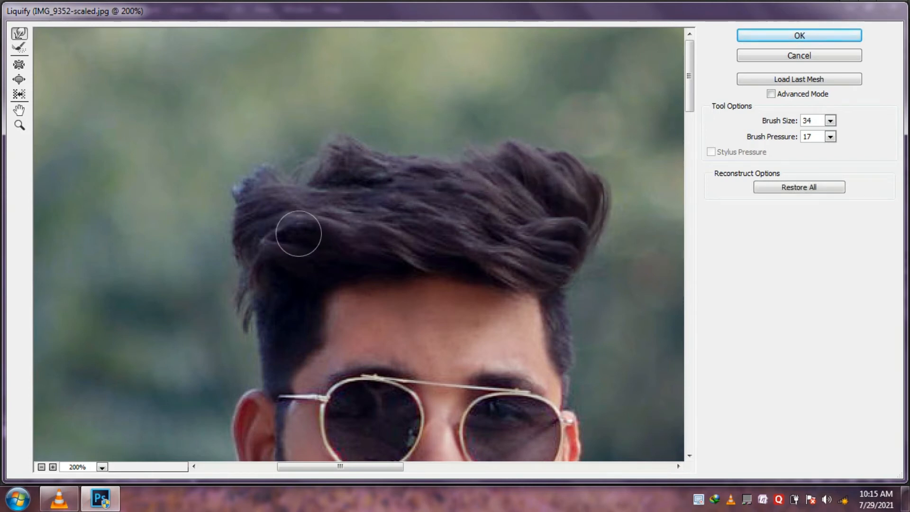
- Push the left side of the hair outward and upward with the Forward Warp brush to add volume
mouse_move(275, 221)
mouse_down()
mouse_move(206, 357)
mouse_move(268, 226)
mouse_move(257, 285)
mouse_move(223, 249)
mouse_move(200, 198)
mouse_move(196, 149)
mouse_move(192, 159)
mouse_move(261, 247)
mouse_move(185, 166)
mouse_up()
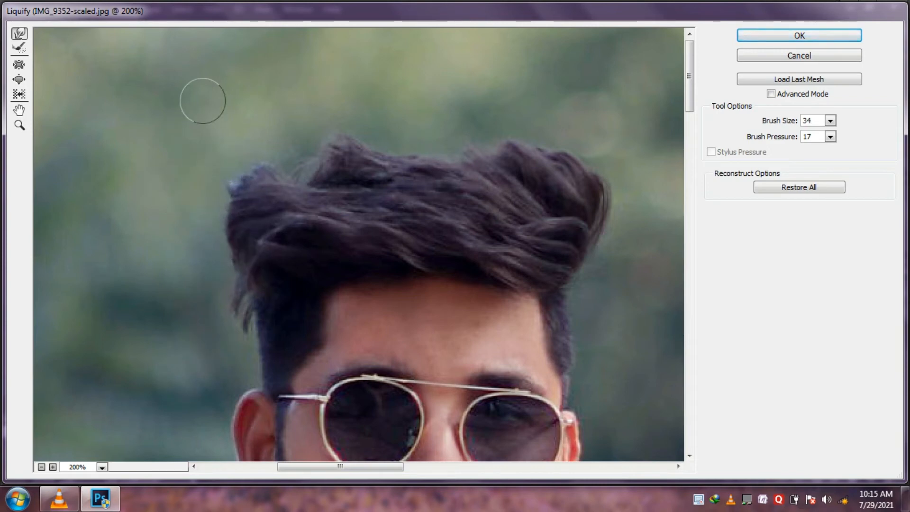
drag(376, 220, 242, 163)
drag(336, 176, 285, 149)
drag(357, 205, 247, 150)
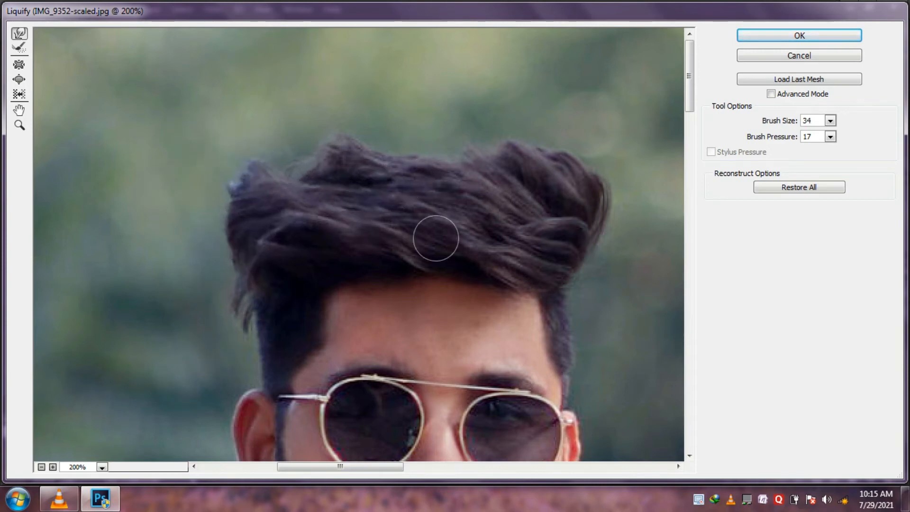
drag(411, 189, 256, 118)
drag(329, 224, 233, 80)
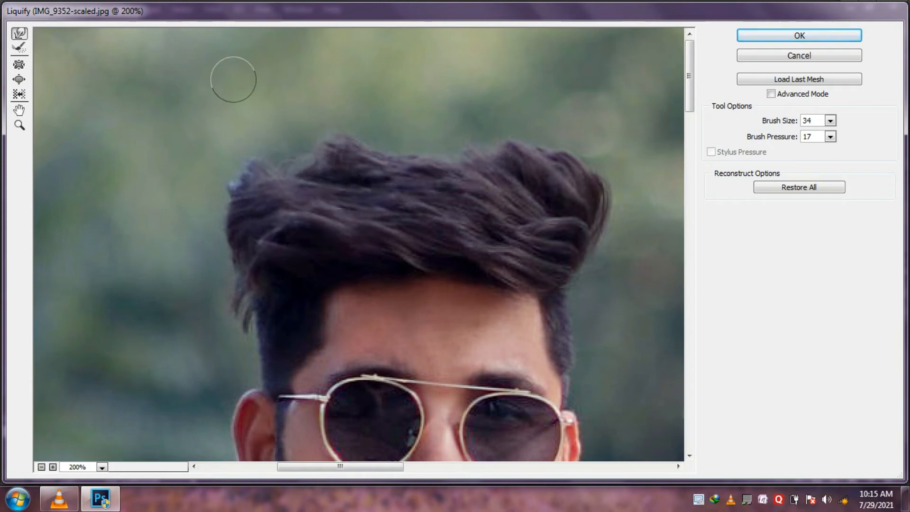
- Push the top of the hair upward with Forward Warp, filling in the dip near the middle of the crown
drag(417, 197, 331, 101)
drag(413, 190, 359, 98)
drag(413, 217, 359, 88)
drag(393, 183, 366, 140)
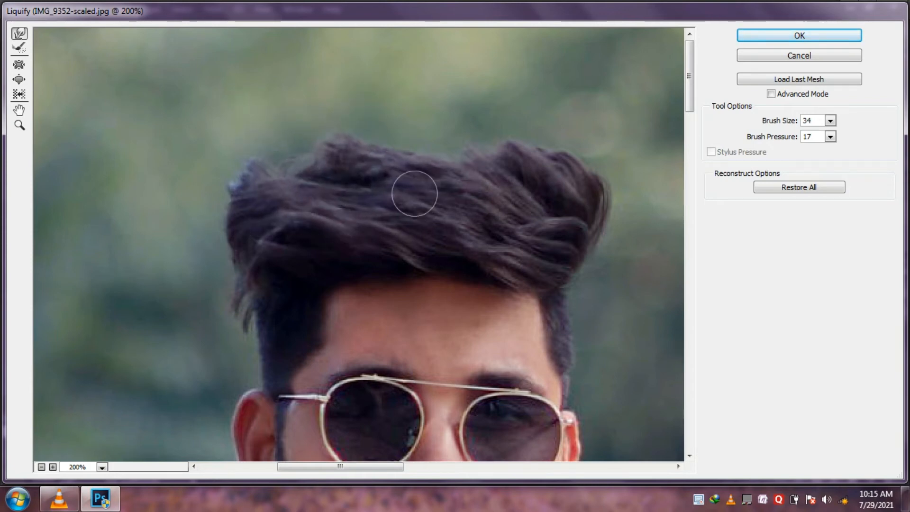
mouse_move(415, 194)
mouse_down()
mouse_move(392, 103)
mouse_move(403, 141)
mouse_up()
drag(469, 185, 434, 138)
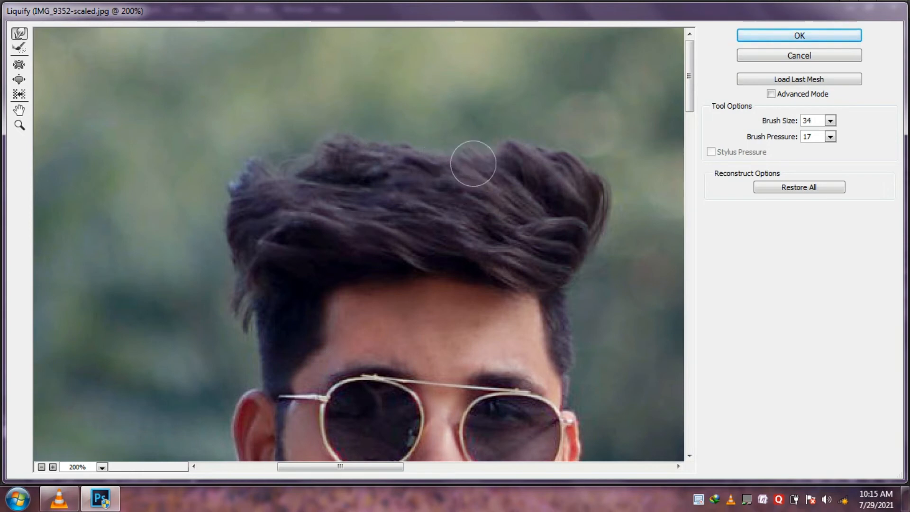
drag(474, 163, 427, 148)
drag(453, 204, 411, 136)
- Warp the hair on the image's right side outward and its upper edge upward to add volume
drag(557, 227, 614, 229)
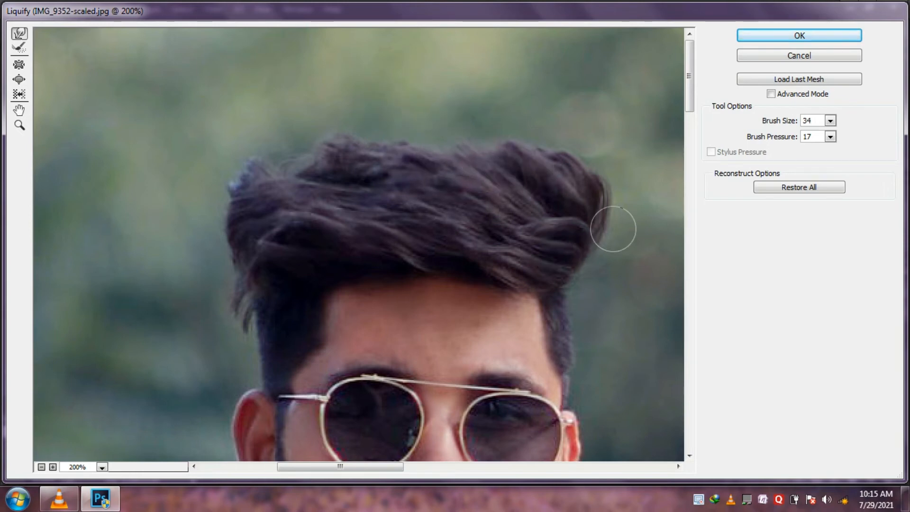
drag(558, 262, 615, 259)
drag(556, 247, 611, 196)
mouse_move(572, 225)
mouse_down()
mouse_move(612, 183)
mouse_move(576, 142)
mouse_up()
drag(579, 224, 541, 114)
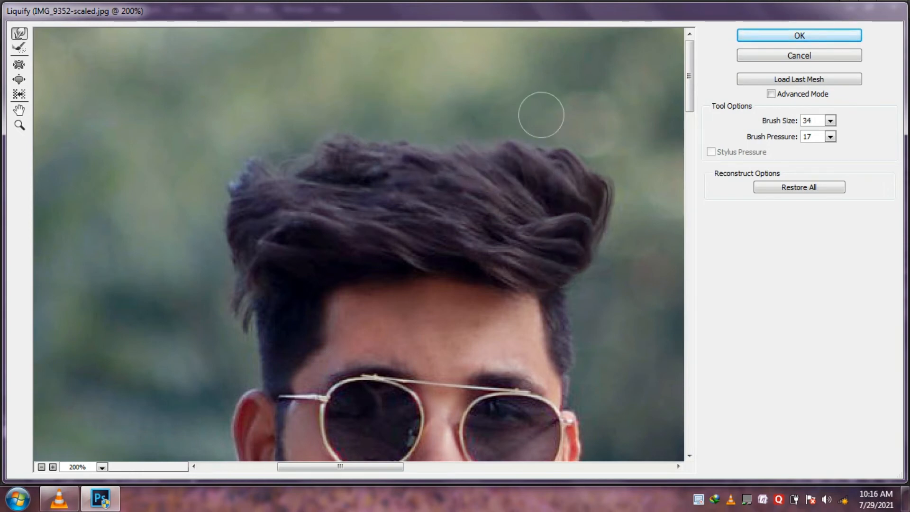
drag(562, 180, 487, 115)
drag(541, 218, 492, 135)
drag(552, 163, 576, 59)
drag(534, 180, 541, 128)
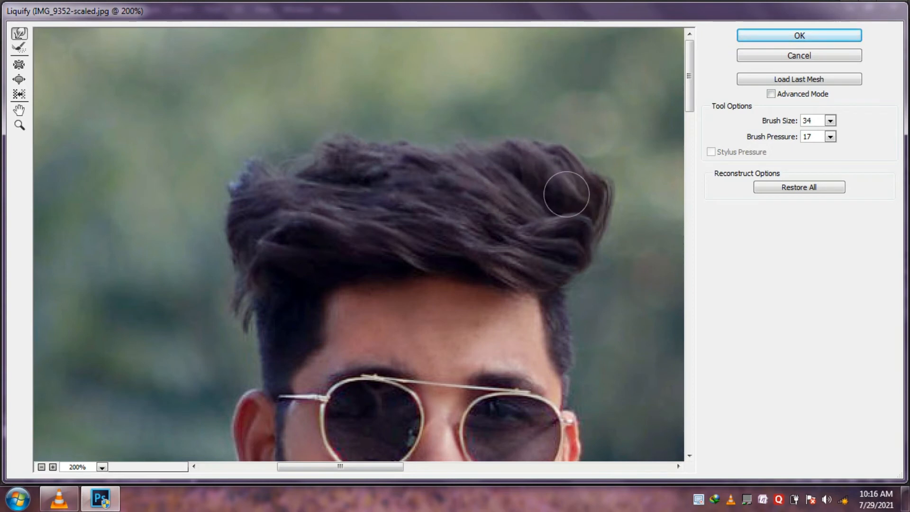
- Round out the right edge of the hair with small Forward Warp strokes and apply the Liquify filter
drag(567, 194, 604, 161)
mouse_move(579, 229)
mouse_down()
mouse_move(619, 243)
mouse_move(564, 249)
mouse_move(570, 243)
mouse_move(620, 257)
mouse_move(583, 243)
mouse_move(604, 252)
mouse_up()
mouse_move(581, 209)
mouse_down()
mouse_move(611, 206)
mouse_move(614, 216)
mouse_up()
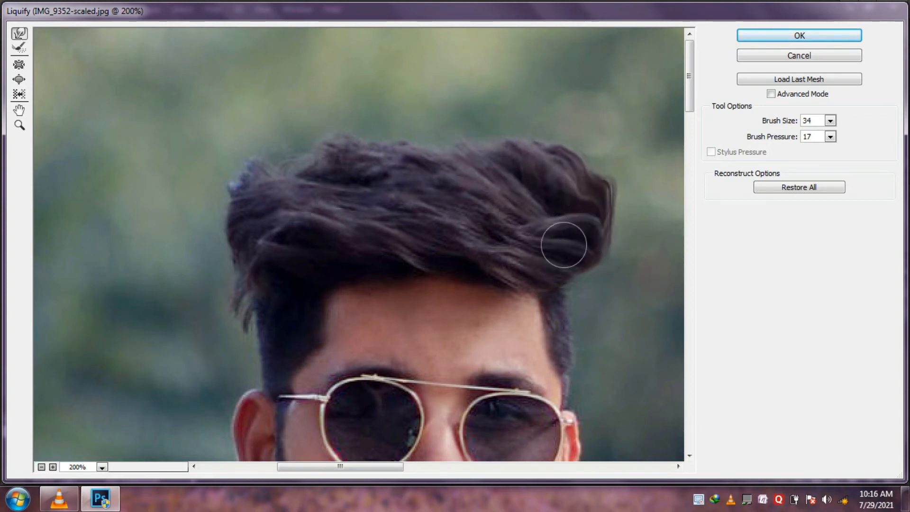
drag(564, 246, 569, 270)
drag(586, 196, 595, 172)
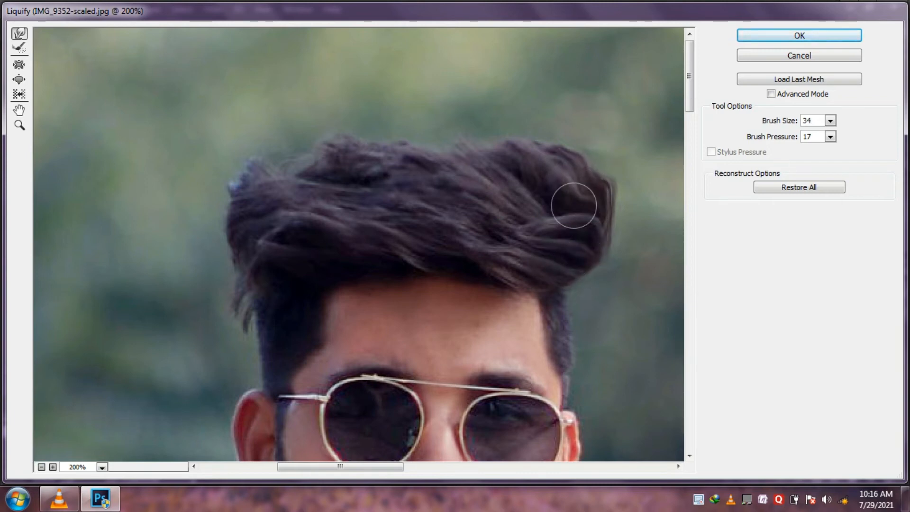
drag(574, 205, 607, 154)
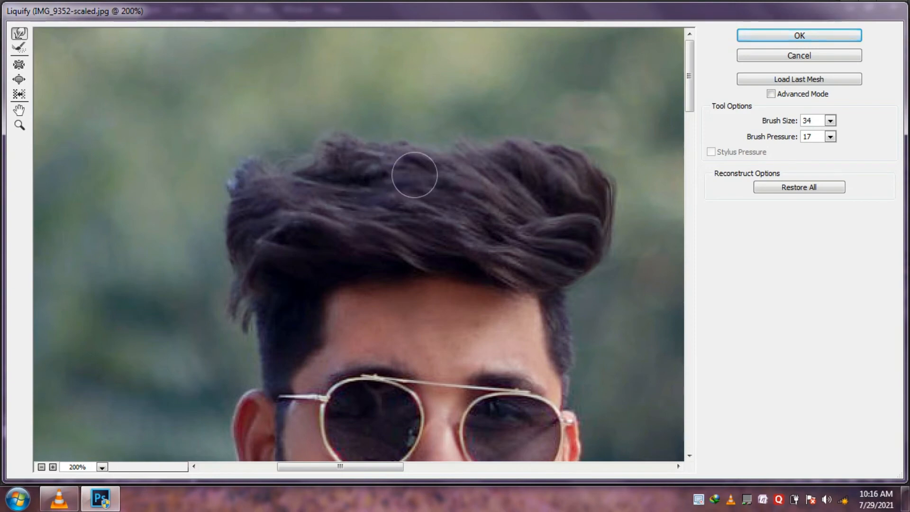
key(Return)
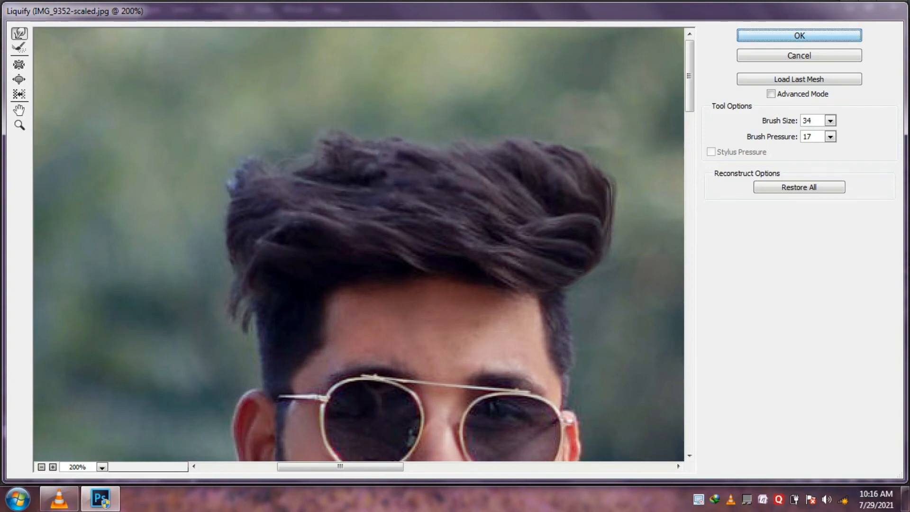
- Toggle Layer 2's visibility to compare the hair before and after the reshaping
click(771, 336)
click(771, 336)
click(772, 336)
click(772, 336)
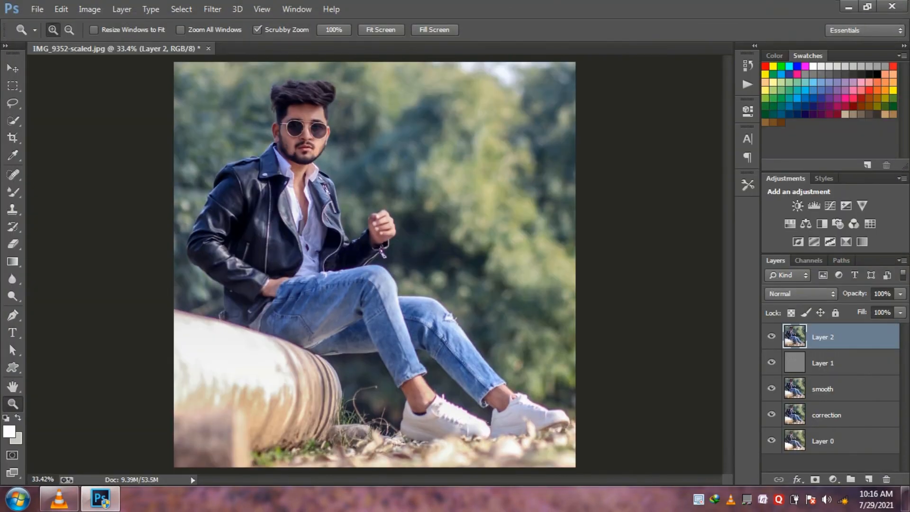
- Duplicate Layer 2 and open the copy in the Camera Raw filter
key(ctrl+j)
click(212, 9)
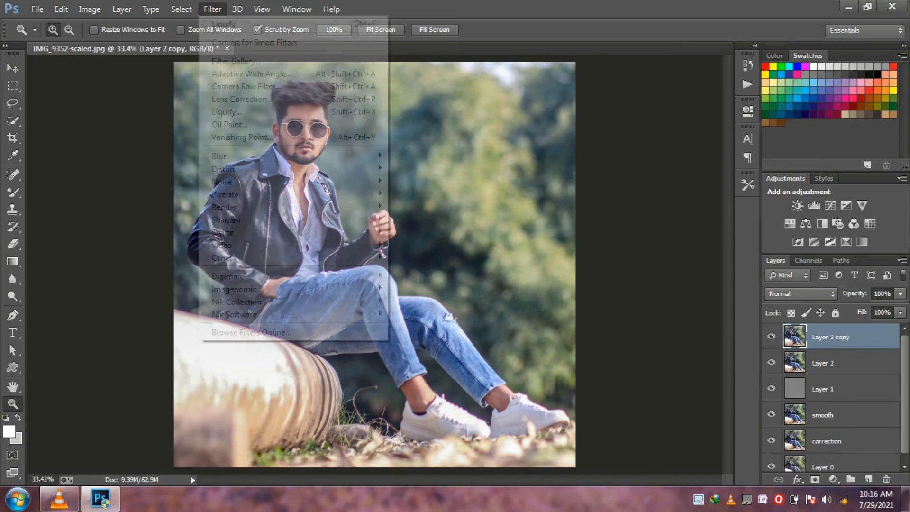
click(246, 87)
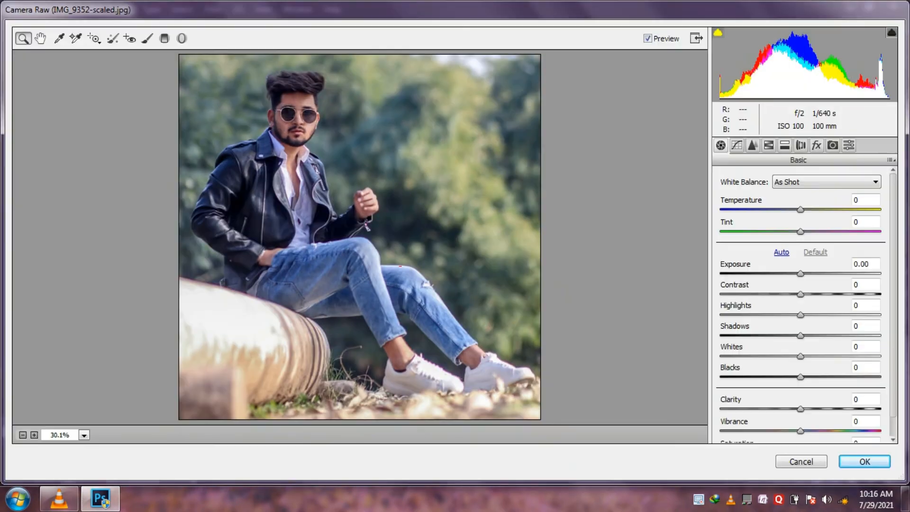
- Set the basic adjustments to Vibrance +40, Temperature -6 and Tint -20
scroll(806, 303, down, 1)
text(40)
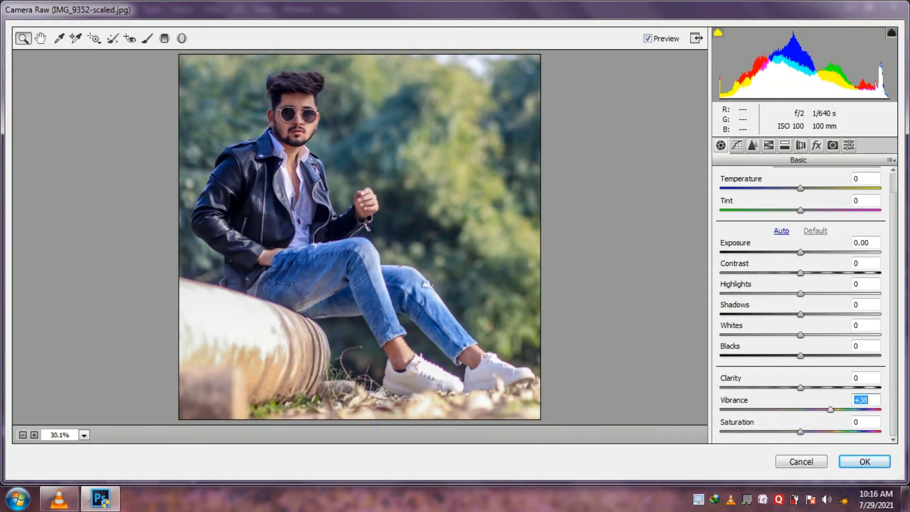
scroll(806, 303, up, 1)
text(-6)
key(Return)
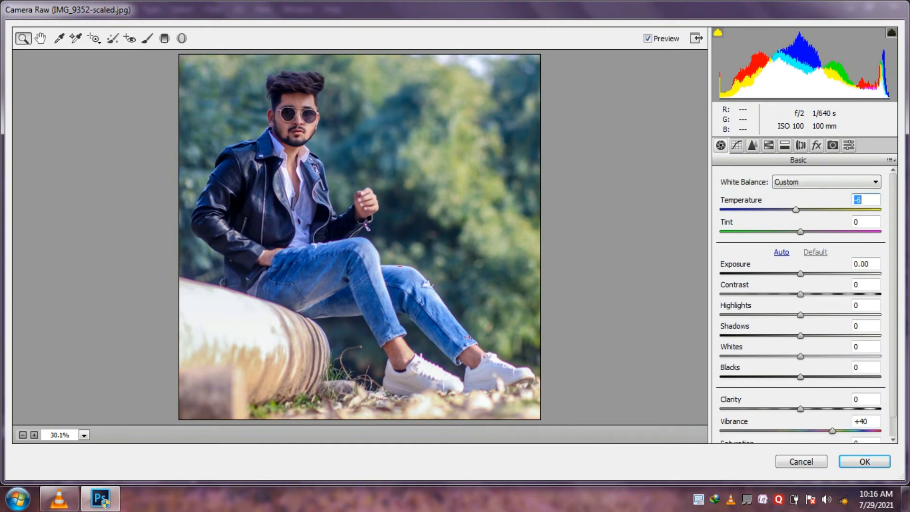
key(Tab)
text(-20)
key(Return)
- Set the HSL hues to Yellows -59, Greens -100, Aquas +100, Blues +17, Purples -32 and Magentas -100
click(769, 146)
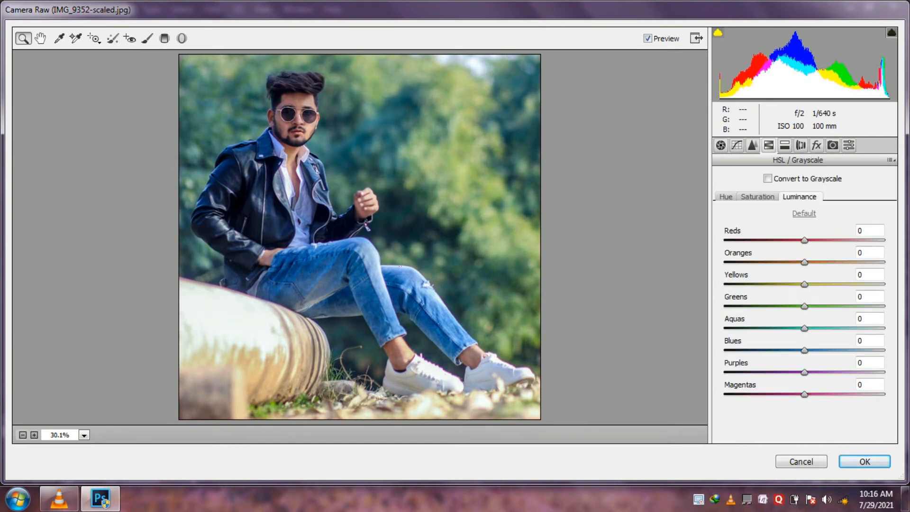
click(726, 197)
drag(804, 284, 724, 285)
drag(804, 306, 725, 306)
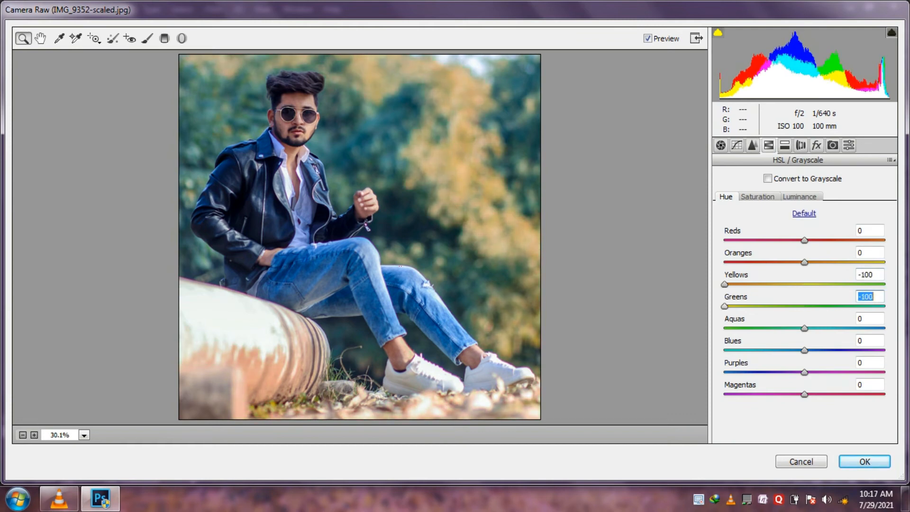
drag(804, 329, 885, 328)
drag(805, 350, 725, 394)
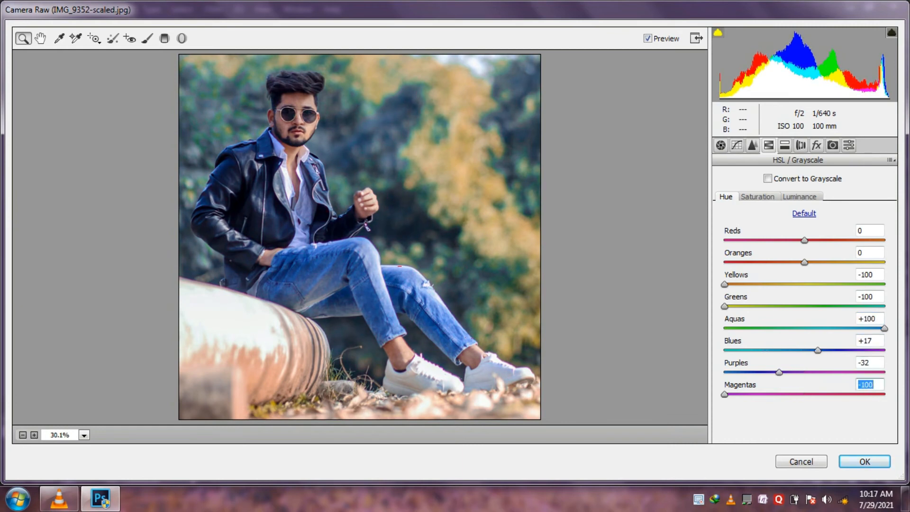
drag(725, 285, 757, 285)
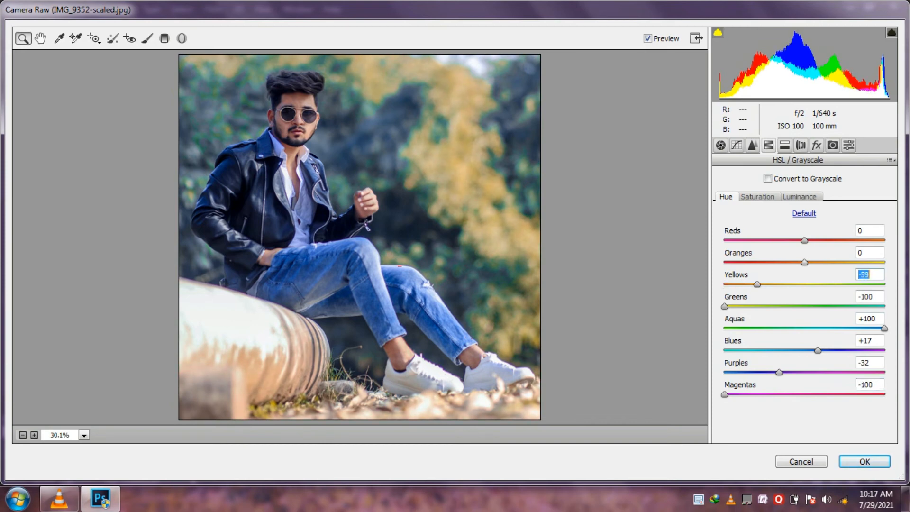
mouse_move(805, 262)
mouse_down()
mouse_move(752, 262)
mouse_move(845, 262)
mouse_move(804, 262)
mouse_up()
- Set the HSL luminance to Oranges +23, Yellows +30, Greens -18, Blues -28 and Magentas -56
click(799, 197)
drag(805, 307, 822, 262)
drag(805, 350, 782, 351)
drag(804, 394, 760, 394)
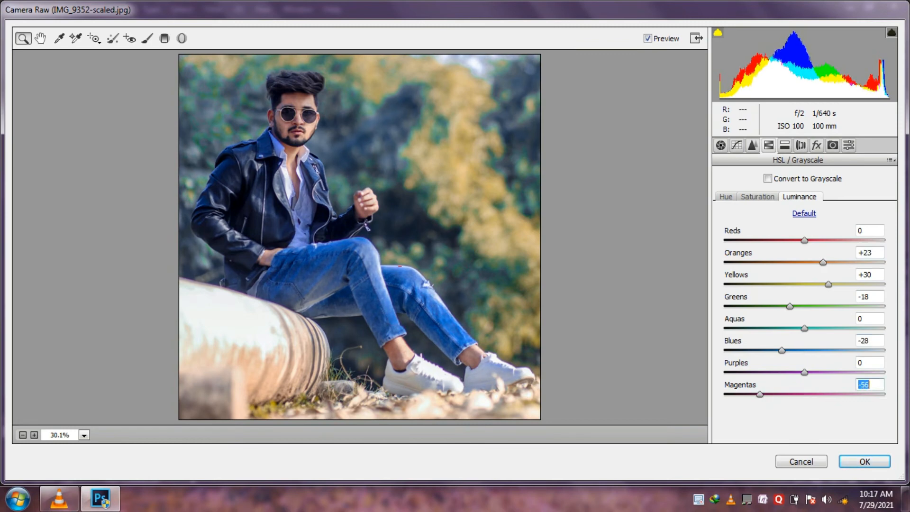
- Tint the highlights with Split Toning at Hue 135 and Saturation 9
click(785, 145)
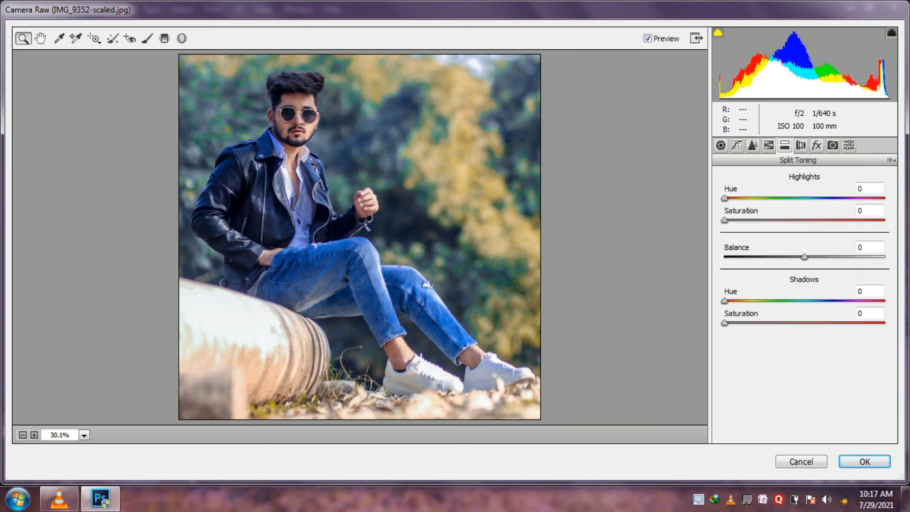
drag(725, 221, 806, 221)
drag(724, 198, 785, 198)
drag(806, 221, 739, 220)
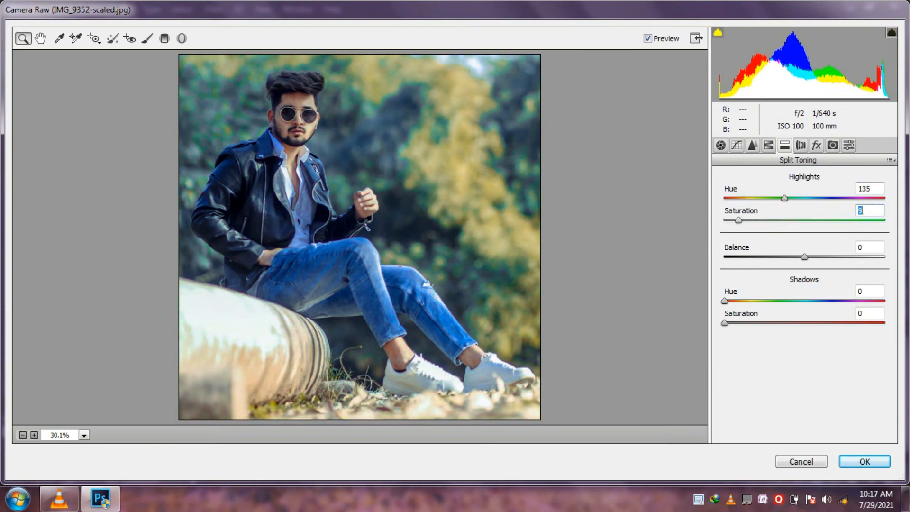
- Try a Split Toning tint on the shadows, ending with the shadow saturation at 0
drag(725, 323, 823, 323)
drag(724, 301, 751, 301)
drag(822, 323, 724, 323)
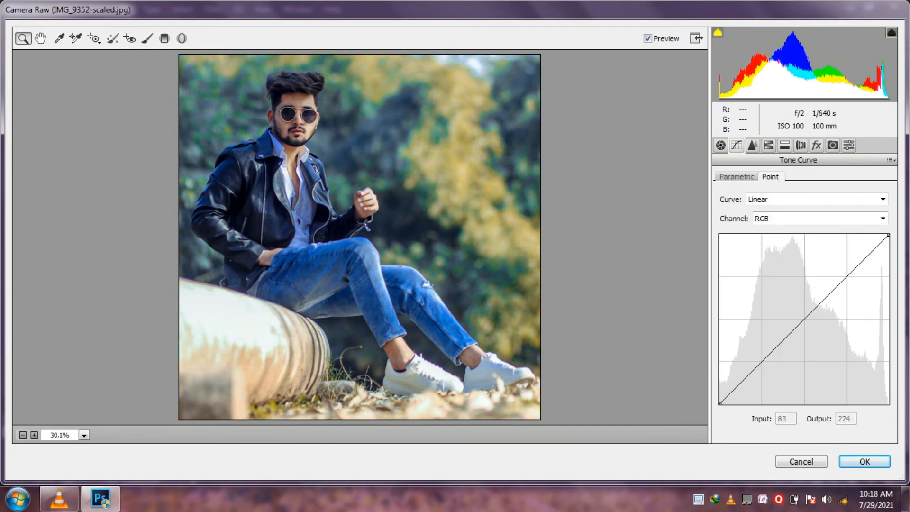
- Check the parametric tone curve, leaving Highlights at 0, and apply the Camera Raw adjustments
click(736, 177)
mouse_move(801, 387)
mouse_down()
mouse_move(824, 388)
mouse_move(801, 387)
mouse_up()
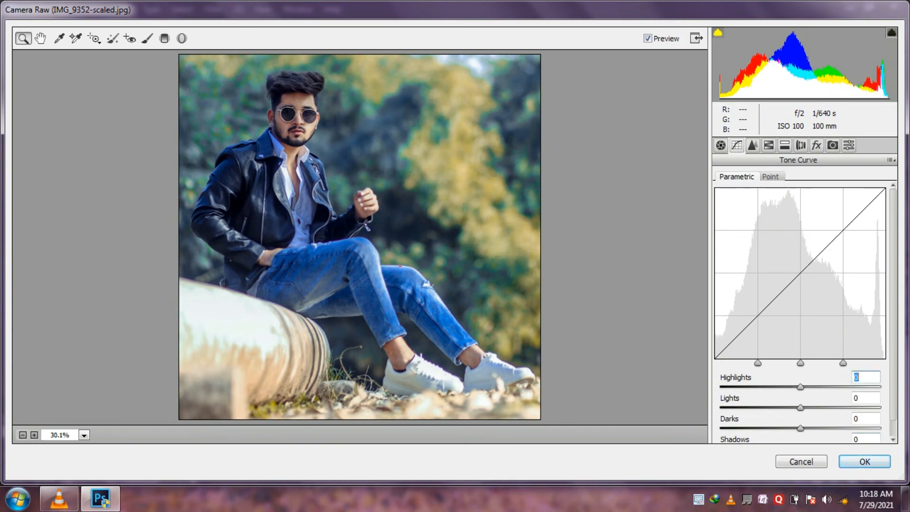
click(865, 461)
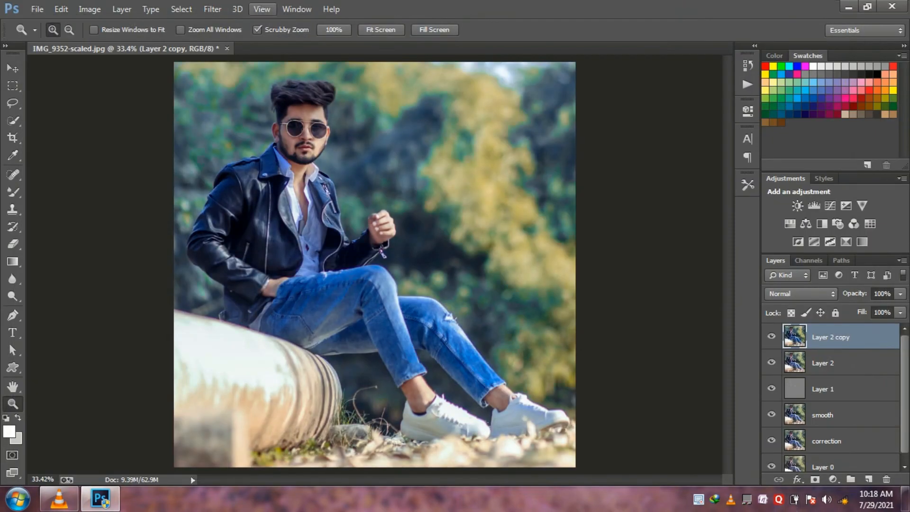
- Reopen the layer copy in Camera Raw and set the HSL hues of Yellows and Greens to -100
click(212, 9)
click(264, 87)
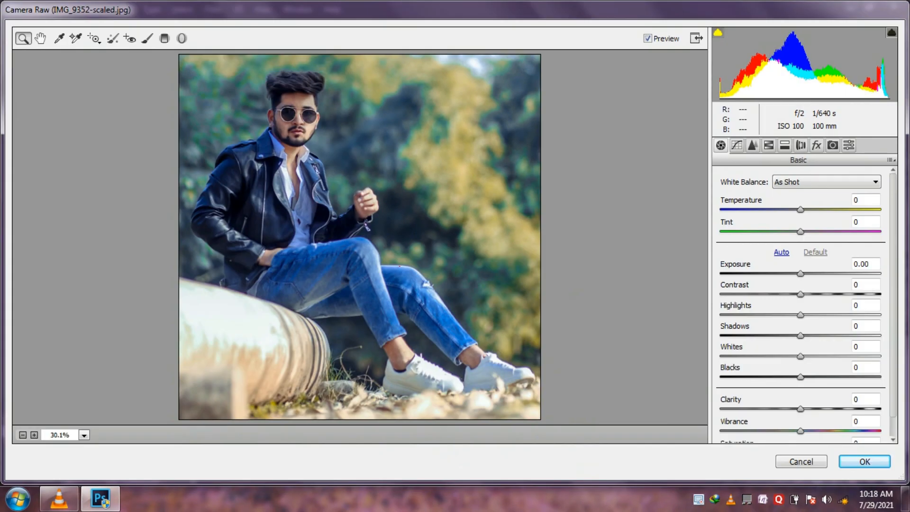
click(769, 146)
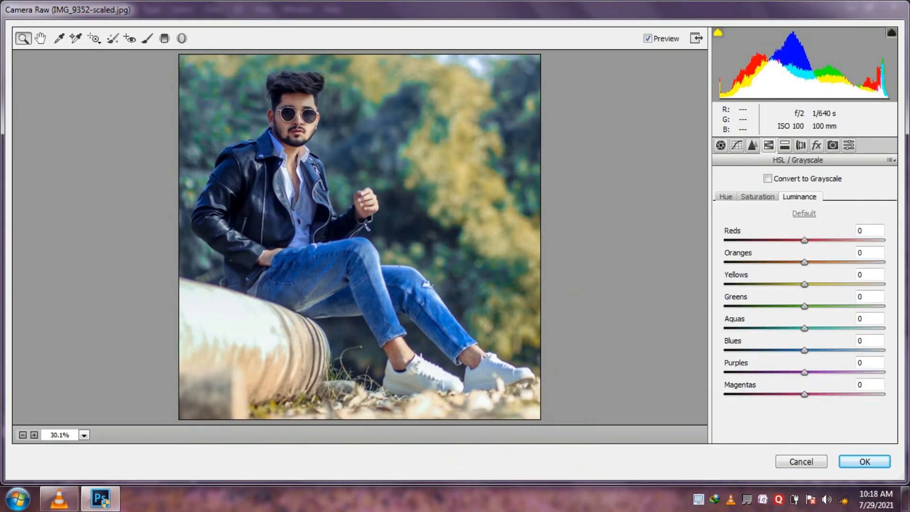
click(726, 197)
drag(805, 284, 885, 284)
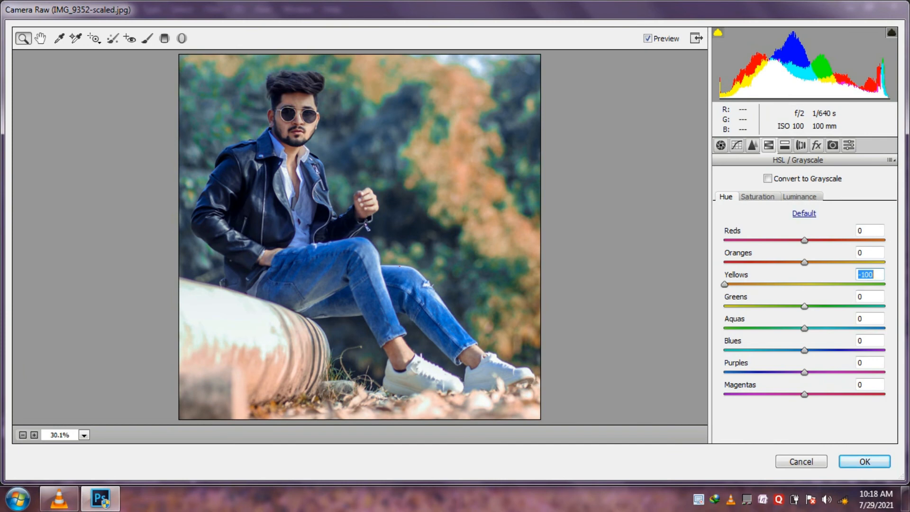
key(Tab)
text(-100)
key(Tab)
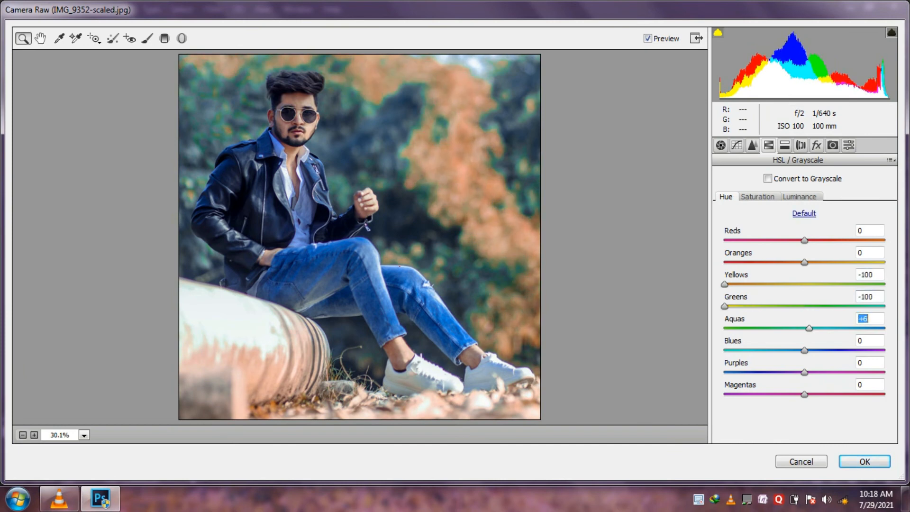
- Set the hues of Aquas to +47 and Blues to +23, lower the Purples hue and raise the Magentas hue
text(47)
key(Tab)
text(23)
drag(805, 373, 776, 372)
drag(805, 394, 833, 395)
- Increase the HSL saturation of Yellows, Aquas and Purples
click(758, 197)
drag(805, 284, 884, 284)
drag(804, 329, 866, 329)
drag(805, 373, 833, 373)
- Set the HSL luminance to Yellows +13 and Greens -3, lower Magentas, and apply the Camera Raw filter
drag(804, 262, 801, 306)
click(800, 197)
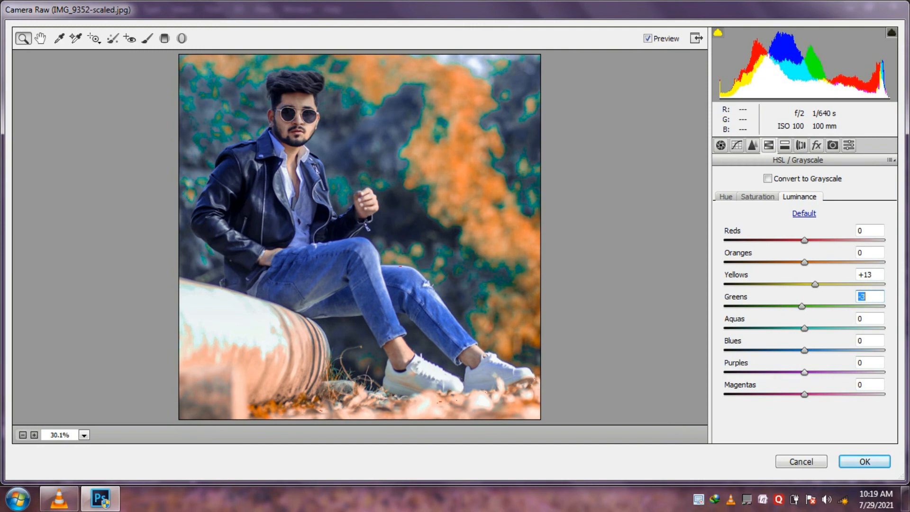
drag(804, 350, 733, 394)
click(865, 462)
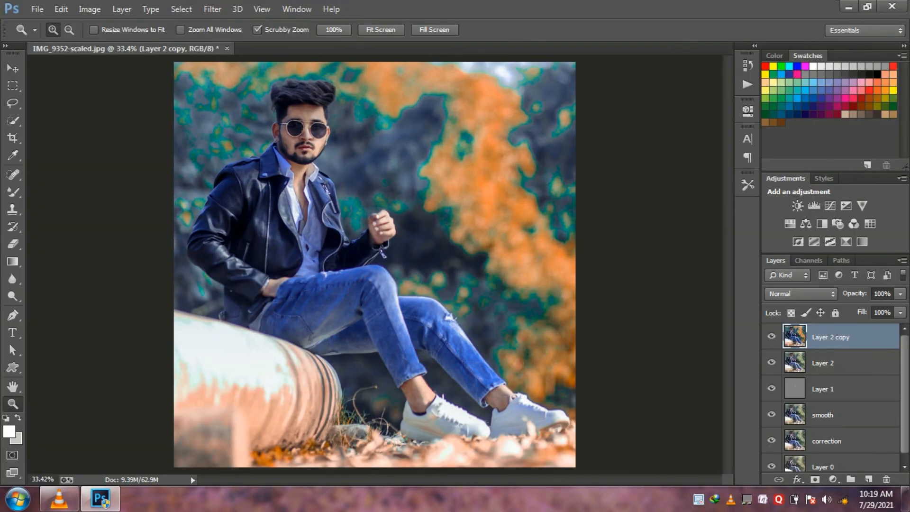
- Darken the upper background around the man with the Burn tool at size 349, Midtones range and 21% exposure
right_click(12, 296)
click(66, 308)
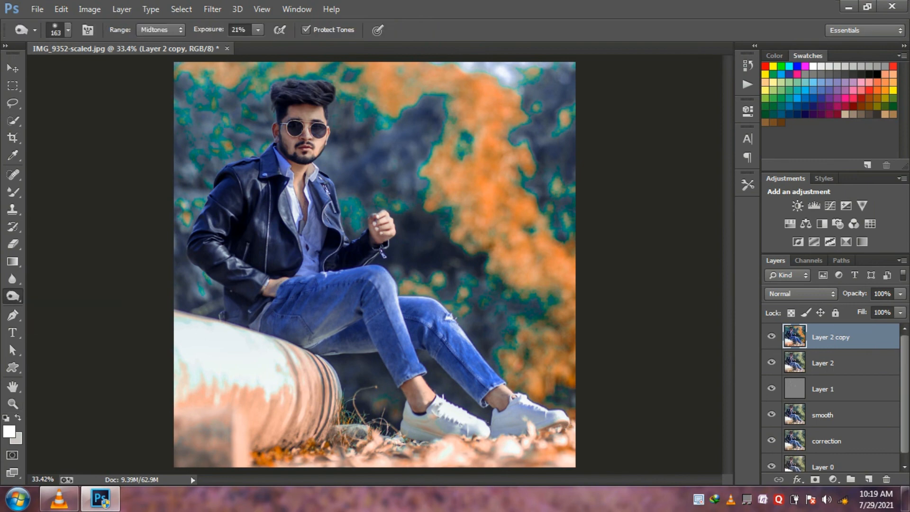
right_click(519, 228)
drag(636, 264, 650, 263)
mouse_move(467, 150)
mouse_down()
mouse_move(462, 121)
mouse_move(512, 182)
mouse_move(531, 256)
mouse_move(455, 202)
mouse_move(540, 339)
mouse_move(479, 294)
mouse_move(396, 154)
mouse_move(433, 83)
mouse_move(365, 78)
mouse_move(476, 69)
mouse_up()
mouse_move(284, 76)
mouse_down()
mouse_move(202, 114)
mouse_move(239, 127)
mouse_move(192, 189)
mouse_up()
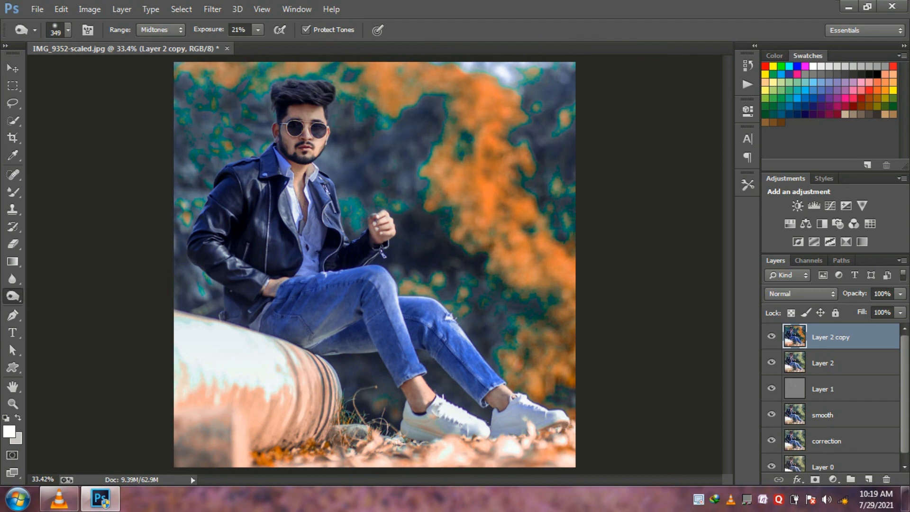
- Burn the pipe base, the leafy ground, the middle background and the areas around the jacket, legs and shoes
drag(208, 418, 245, 420)
mouse_move(299, 446)
mouse_down()
mouse_move(550, 443)
mouse_move(561, 422)
mouse_up()
mouse_move(427, 286)
mouse_down()
mouse_move(469, 241)
mouse_move(417, 164)
mouse_move(396, 98)
mouse_up()
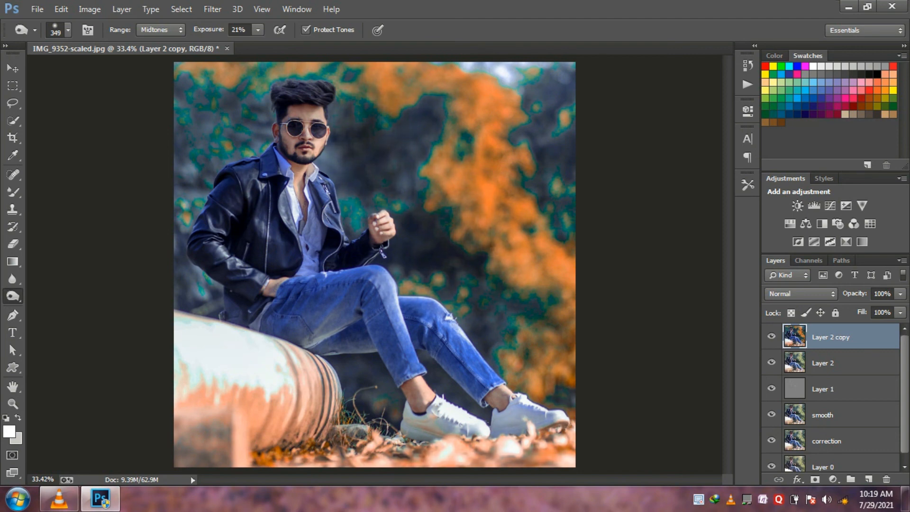
mouse_move(222, 250)
mouse_down()
mouse_move(329, 313)
mouse_move(394, 304)
mouse_move(429, 328)
mouse_up()
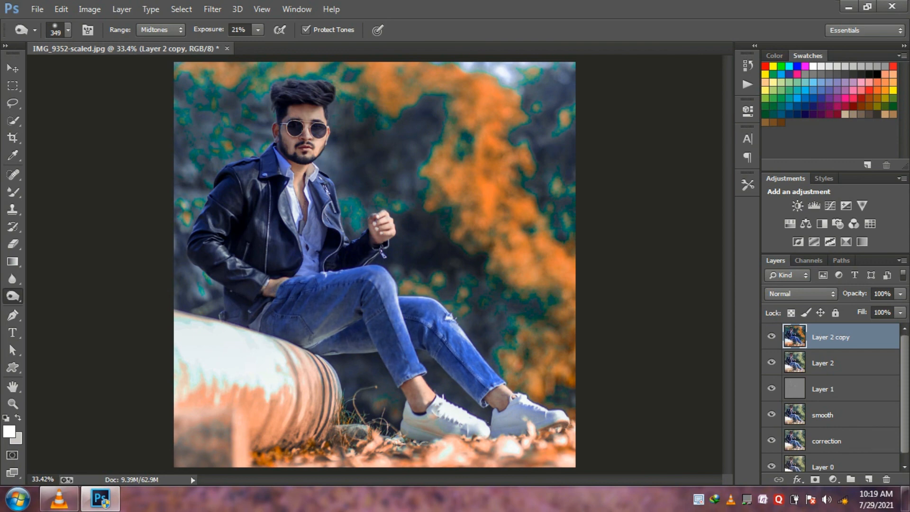
drag(439, 426, 526, 423)
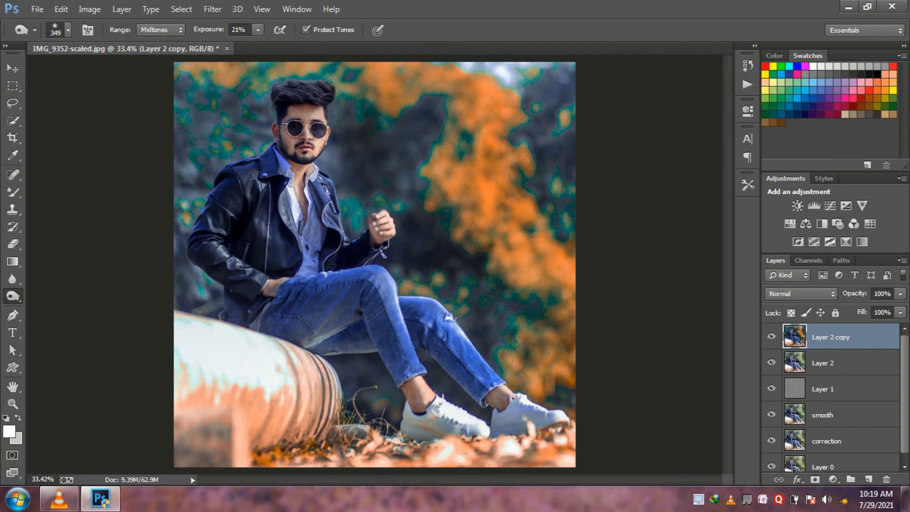
- Hide Layer 2, Layer 1, smooth and correction, leaving only Layer 0 visible beneath Layer 2 copy
scroll(830, 397, down, 1)
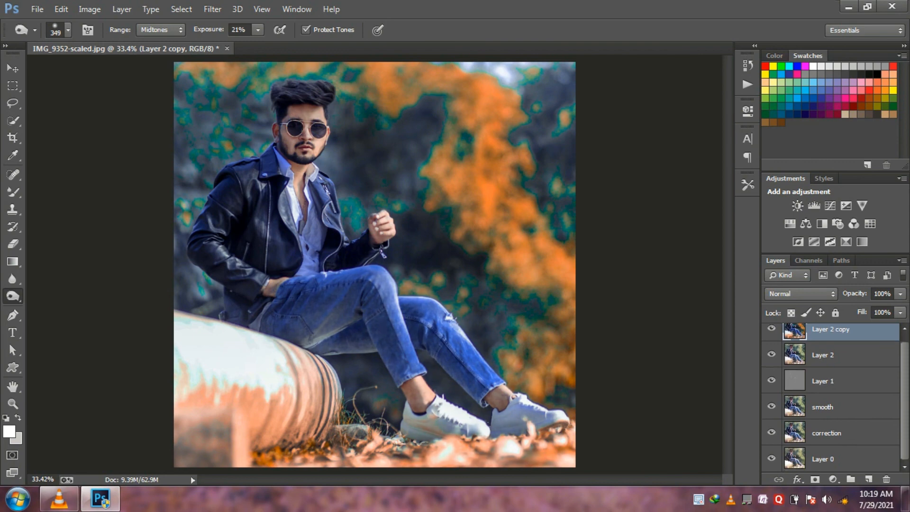
drag(772, 354, 772, 458)
click(772, 458)
- Toggle Layer 2 copy off and on repeatedly to compare the graded portrait with the original photo in Layer 0
click(772, 328)
click(772, 329)
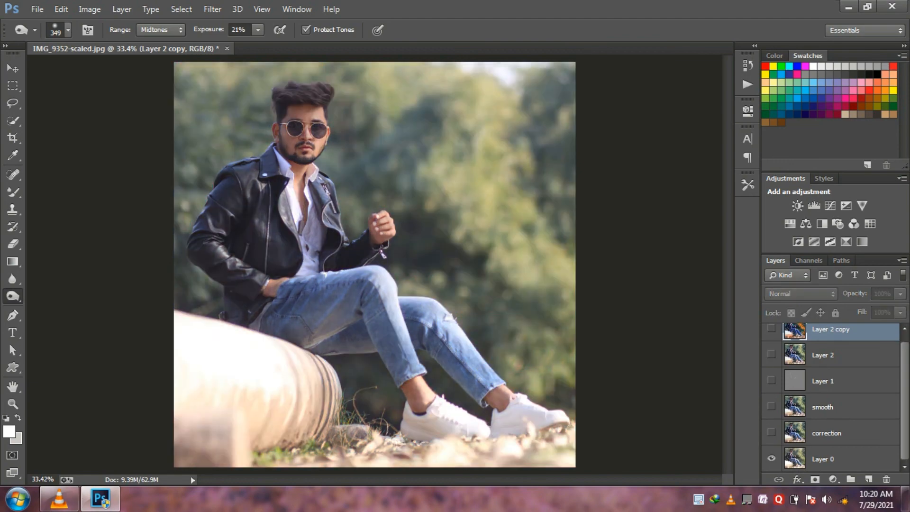
click(772, 328)
click(772, 328)
click(772, 328)
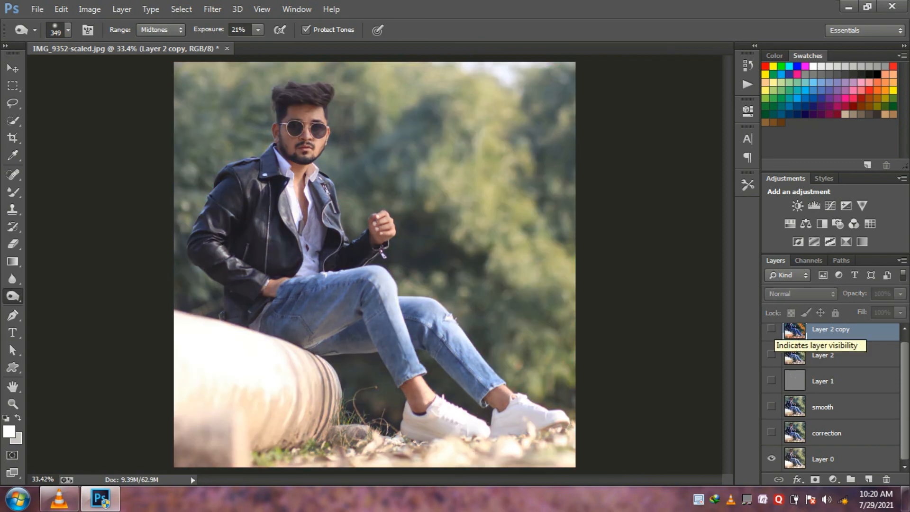
click(772, 329)
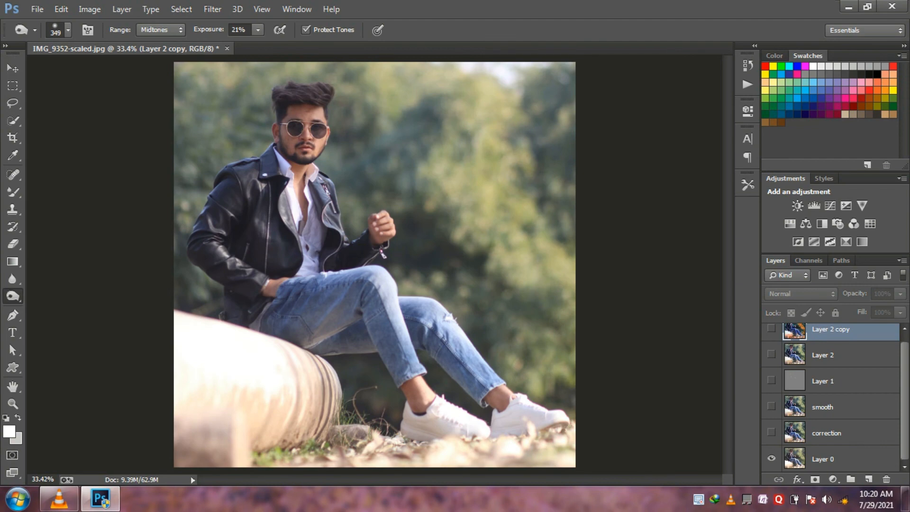
click(771, 329)
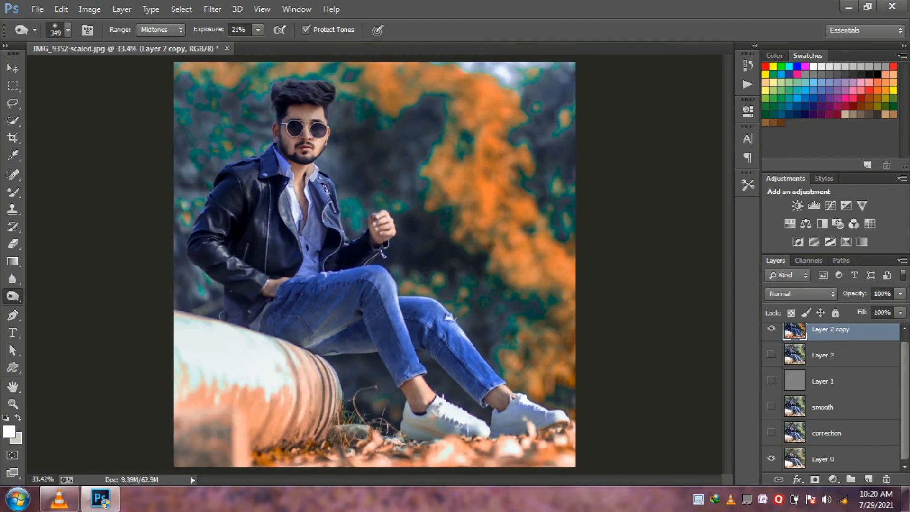
click(772, 329)
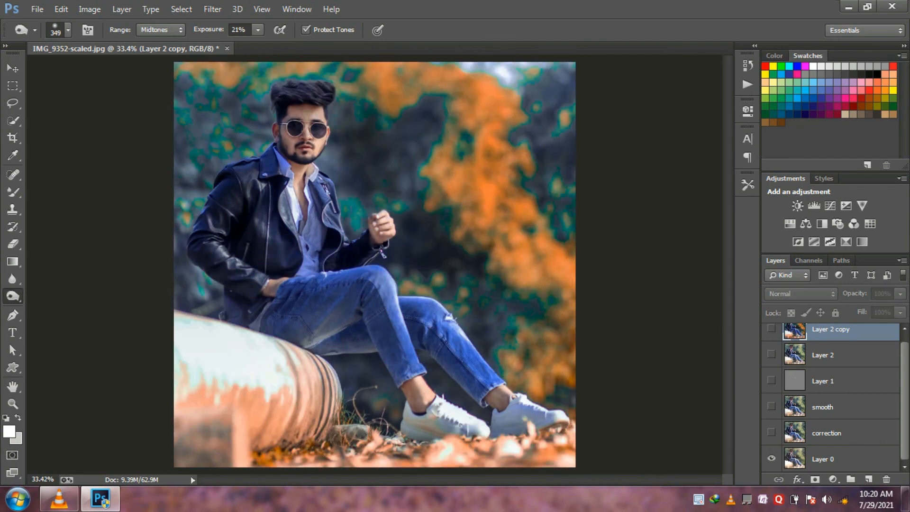
click(772, 328)
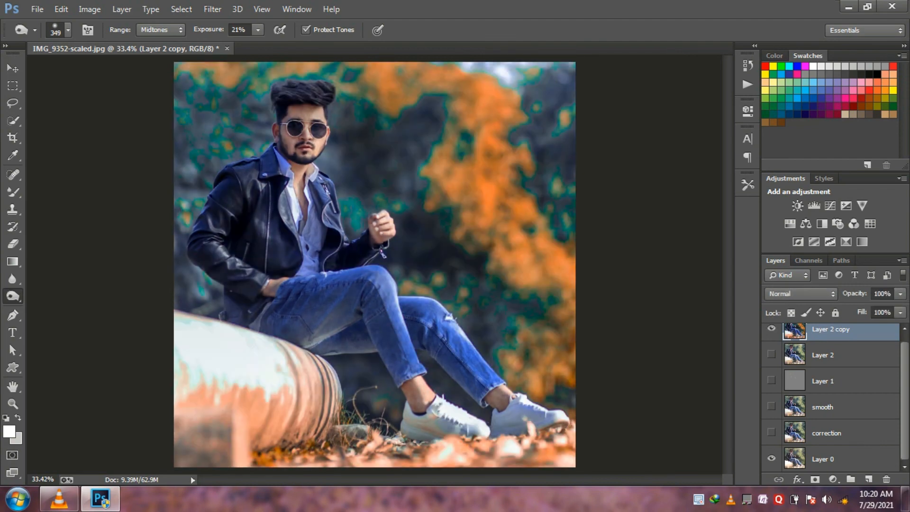
click(772, 329)
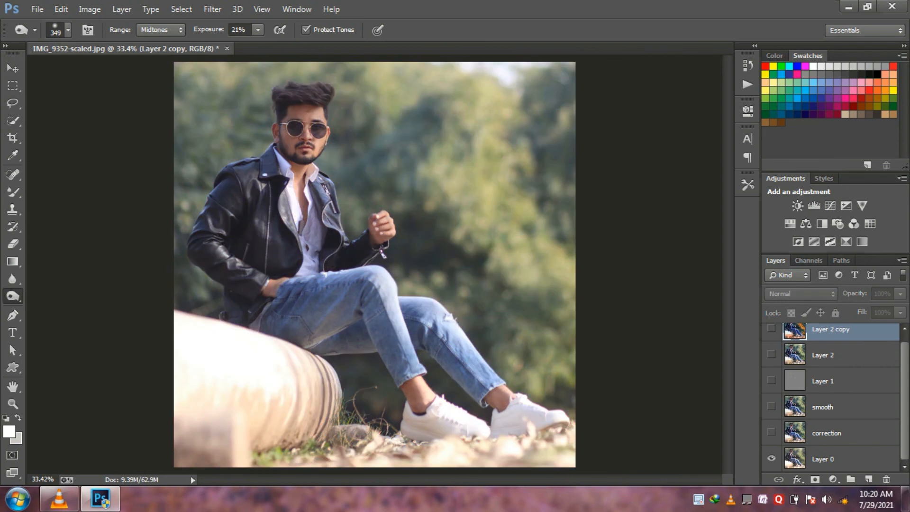
click(772, 329)
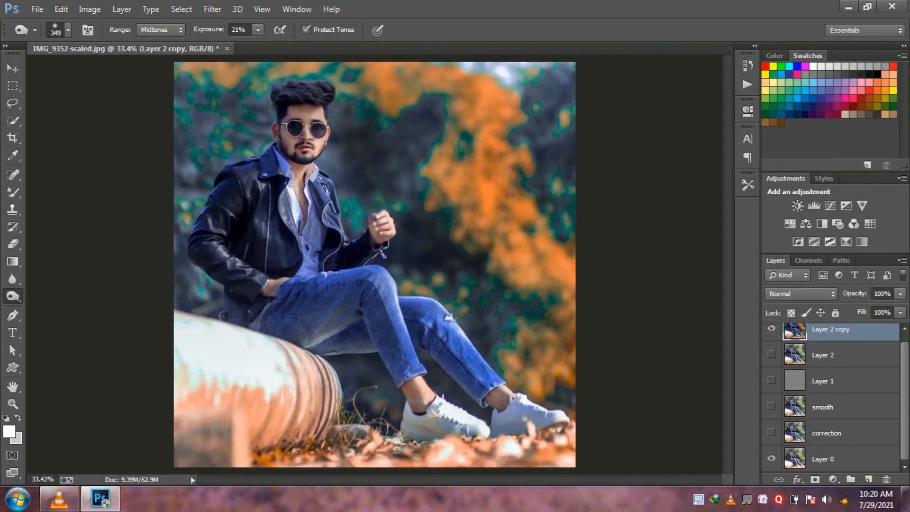